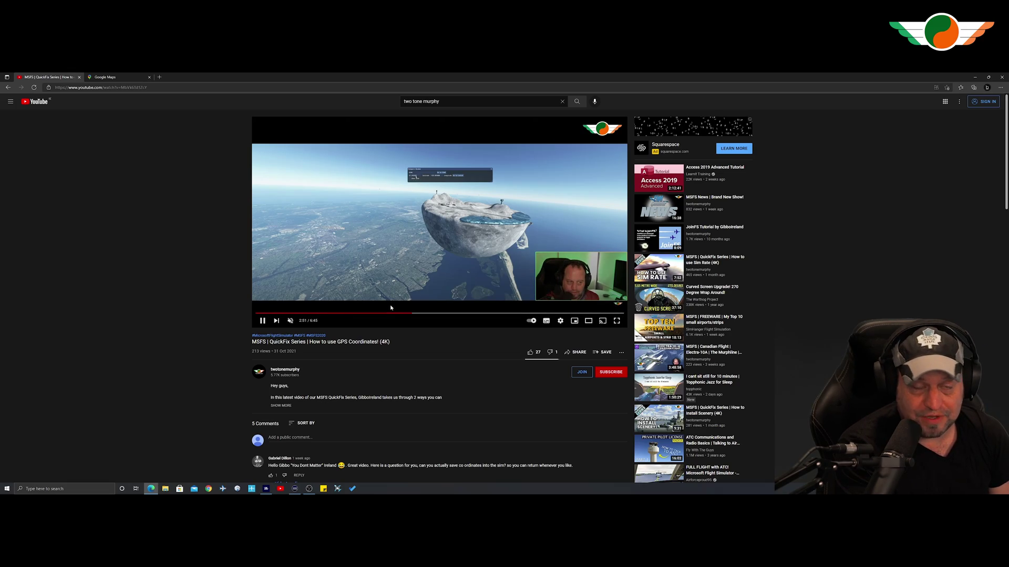
- Highlight the YouTube comment asking about saving coordinates in the sim, then go to the Google Maps tab
{"action": "scroll", "coordinate": [414, 350], "scroll_direction": "down", "scroll_amount": 3}
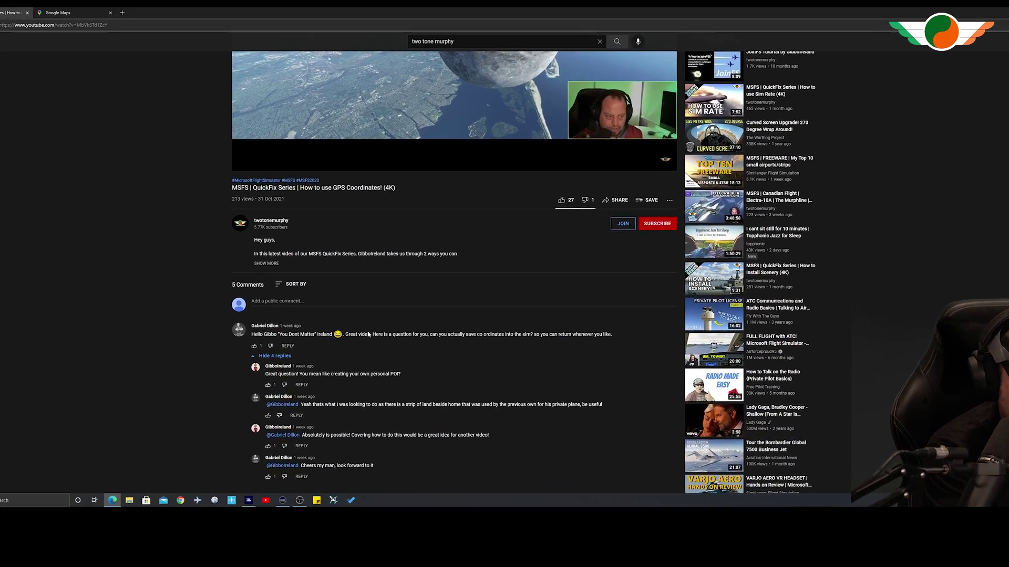
{"action": "left_click_drag", "start_coordinate": [368, 334], "coordinate": [568, 339]}
{"action": "left_click_drag", "start_coordinate": [691, 289], "coordinate": [782, 286]}
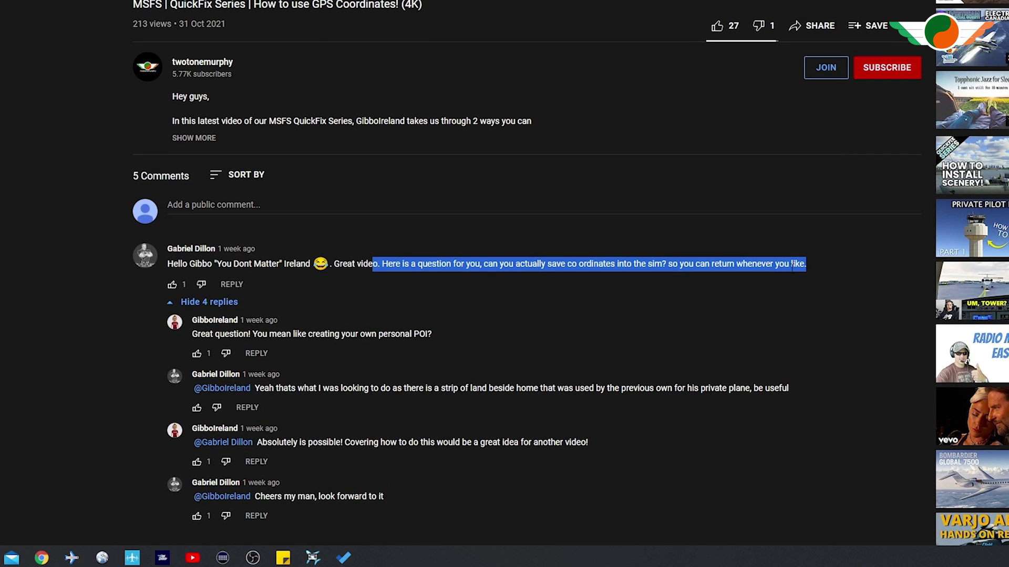
{"action": "scroll", "coordinate": [791, 258], "scroll_direction": "up", "scroll_amount": 5}
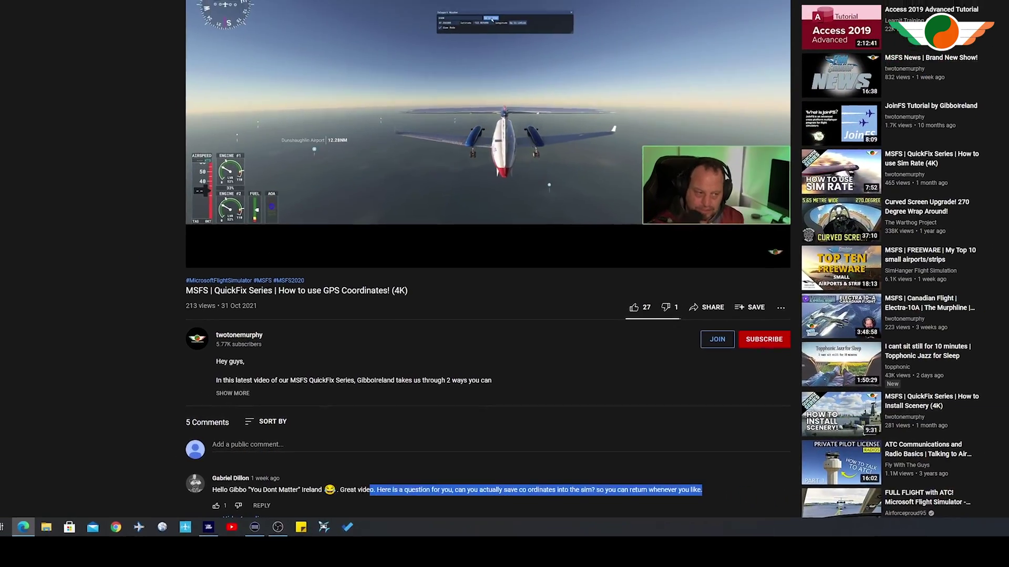
{"action": "left_click", "coordinate": [107, 77]}
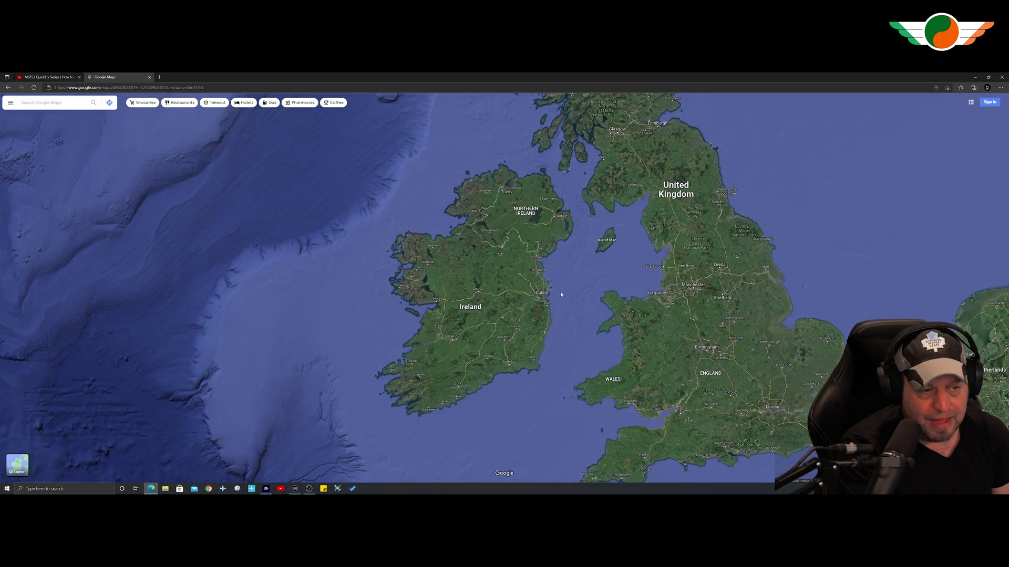
- Zoom the satellite map in on the Dublin coast and centre it on Ireland's Eye off Howth
{"action": "scroll", "coordinate": [560, 294], "scroll_direction": "up", "scroll_amount": 5}
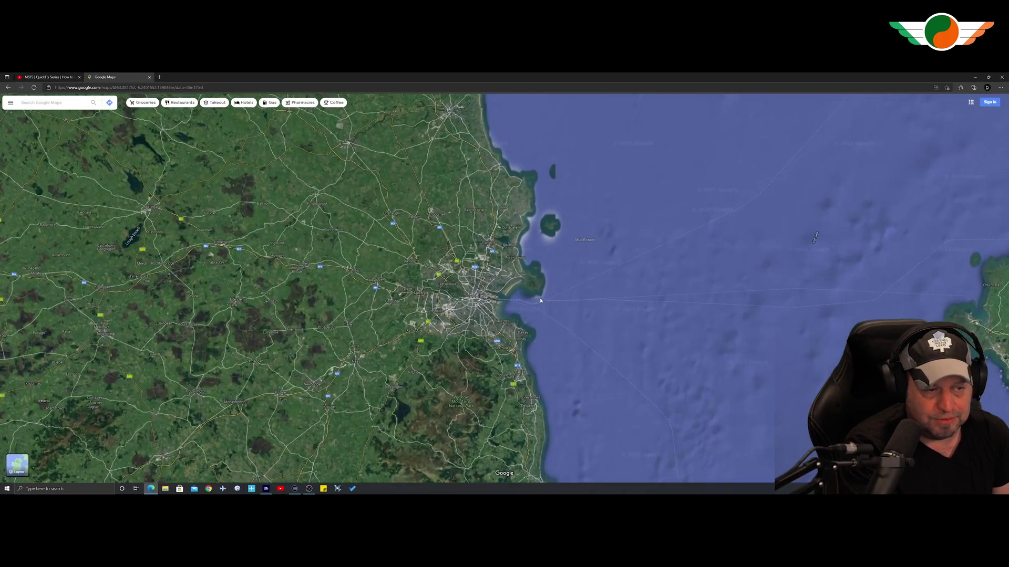
{"action": "scroll", "coordinate": [541, 300], "scroll_direction": "up", "scroll_amount": 4}
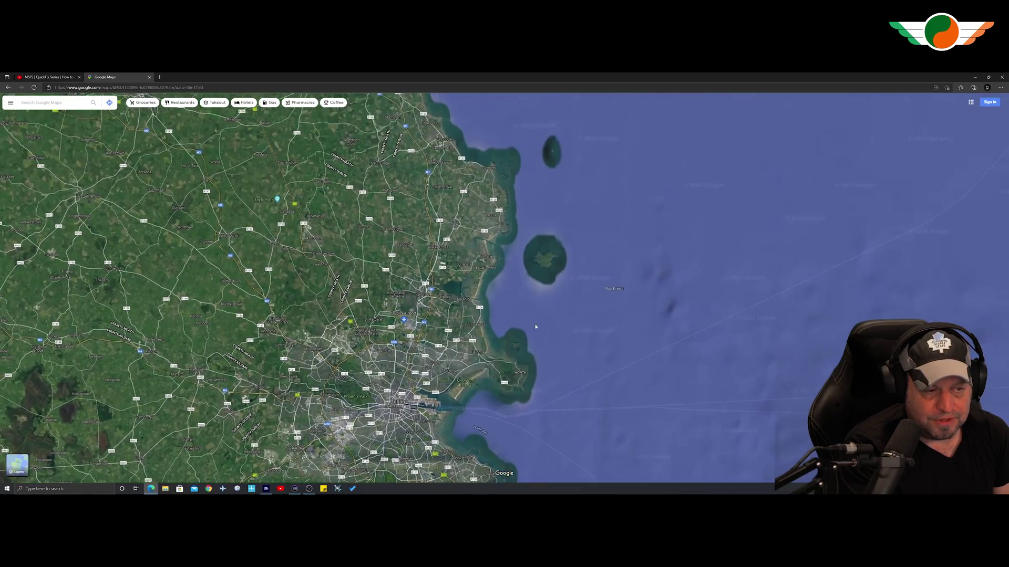
{"action": "scroll", "coordinate": [533, 326], "scroll_direction": "up", "scroll_amount": 2}
{"action": "scroll", "coordinate": [553, 282], "scroll_direction": "up", "scroll_amount": 3}
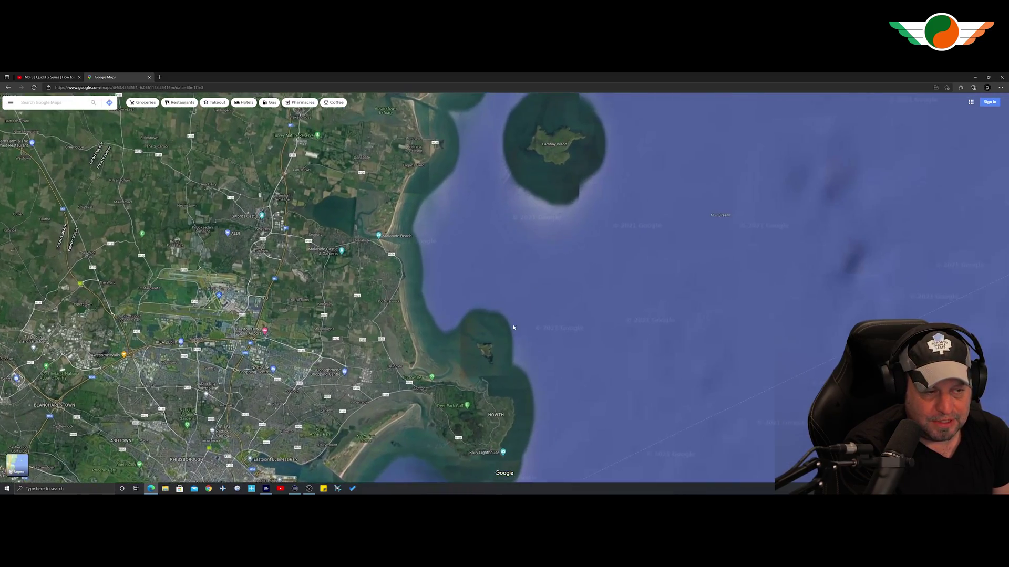
{"action": "scroll", "coordinate": [572, 311], "scroll_direction": "up", "scroll_amount": 2}
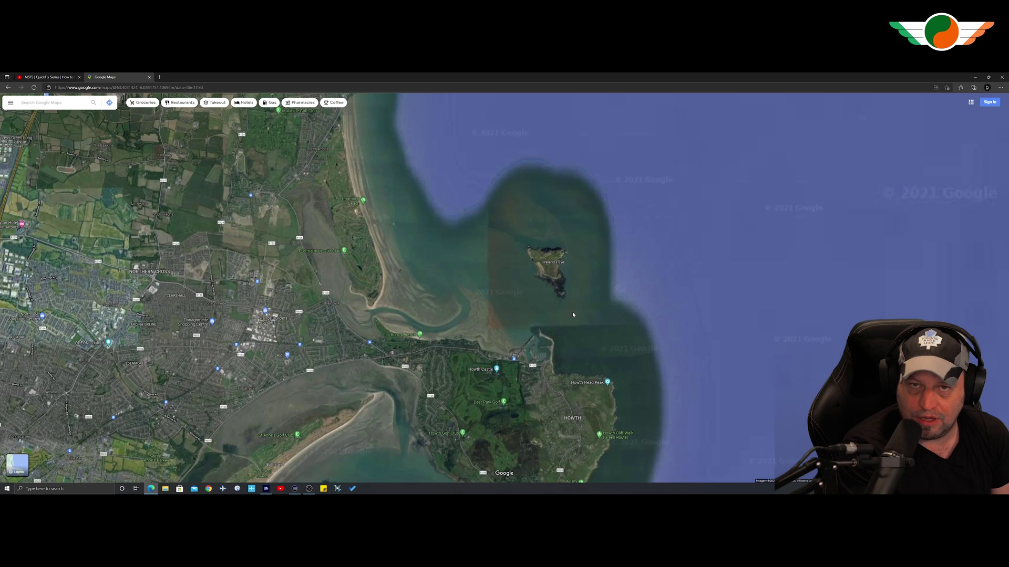
{"action": "scroll", "coordinate": [573, 278], "scroll_direction": "up", "scroll_amount": 1}
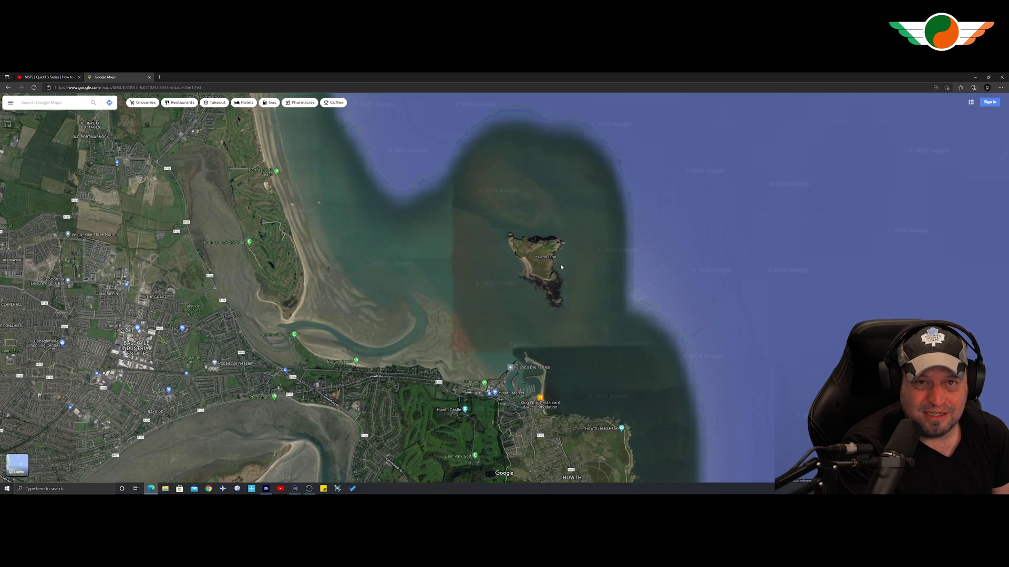
{"action": "left_click_drag", "start_coordinate": [550, 260], "coordinate": [595, 267]}
{"action": "scroll", "coordinate": [564, 280], "scroll_direction": "up", "scroll_amount": 1}
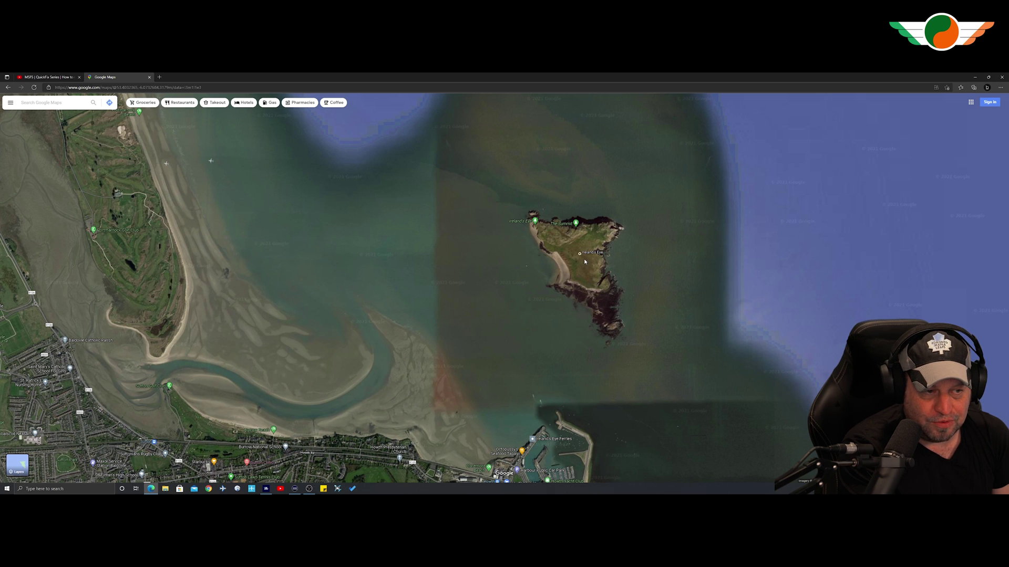
{"action": "scroll", "coordinate": [584, 259], "scroll_direction": "up", "scroll_amount": 1}
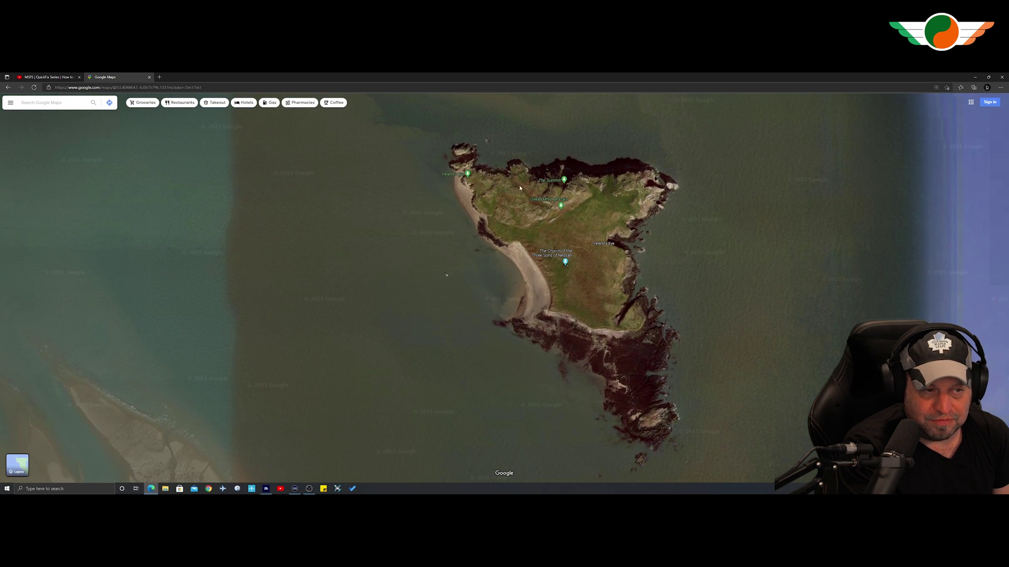
{"action": "scroll", "coordinate": [578, 245], "scroll_direction": "down", "scroll_amount": 1}
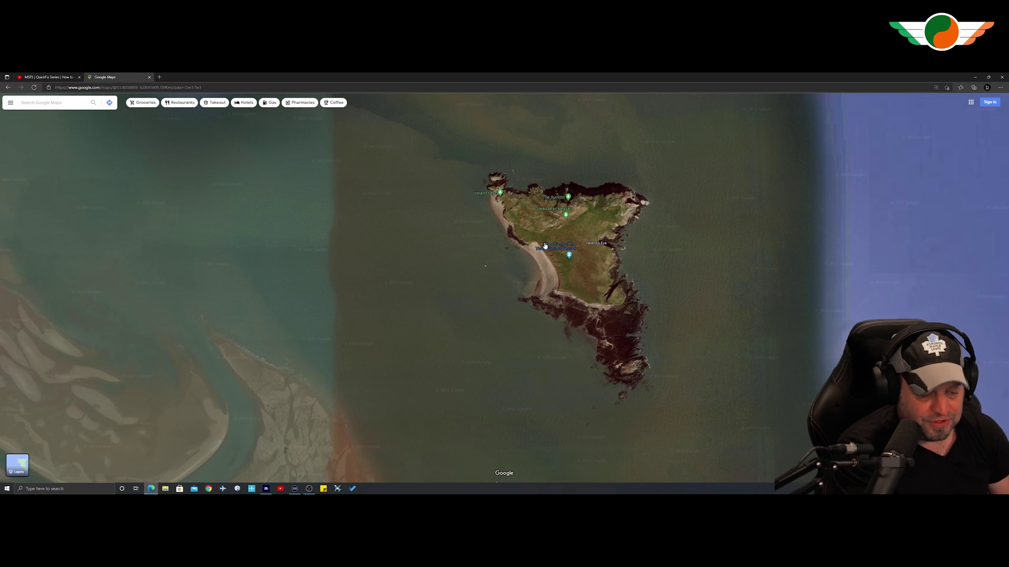
- Switch back to the Flight Simulator world map
{"action": "mouse_move", "coordinate": [545, 245]}
{"action": "key", "text": "alt+Tab"}
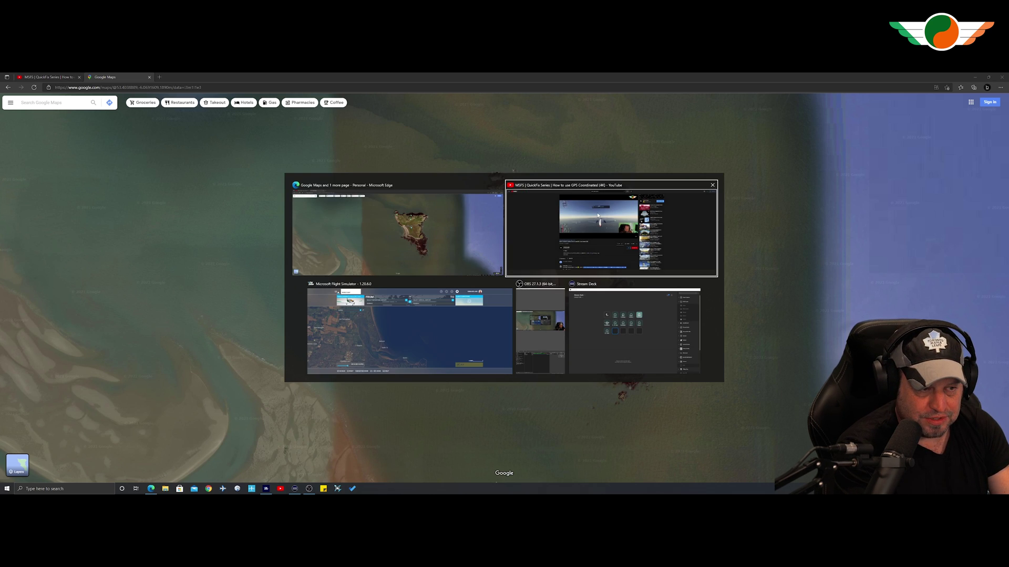
{"action": "key", "text": "alt+Tab"}
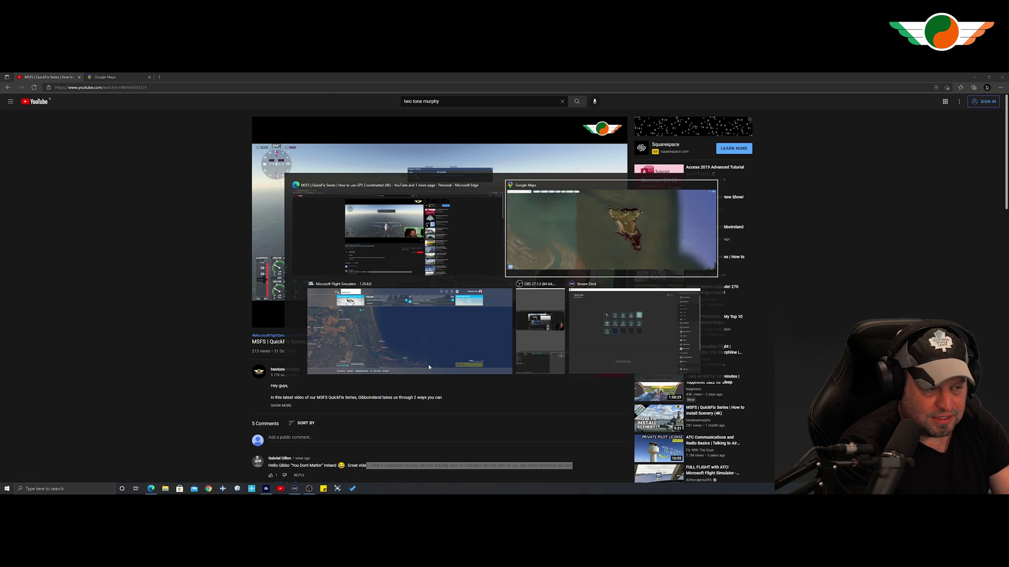
- Zoom and pan the world map to Howth, then search for 'ireland' in the location search
{"action": "scroll", "coordinate": [547, 353], "scroll_direction": "down", "scroll_amount": 5}
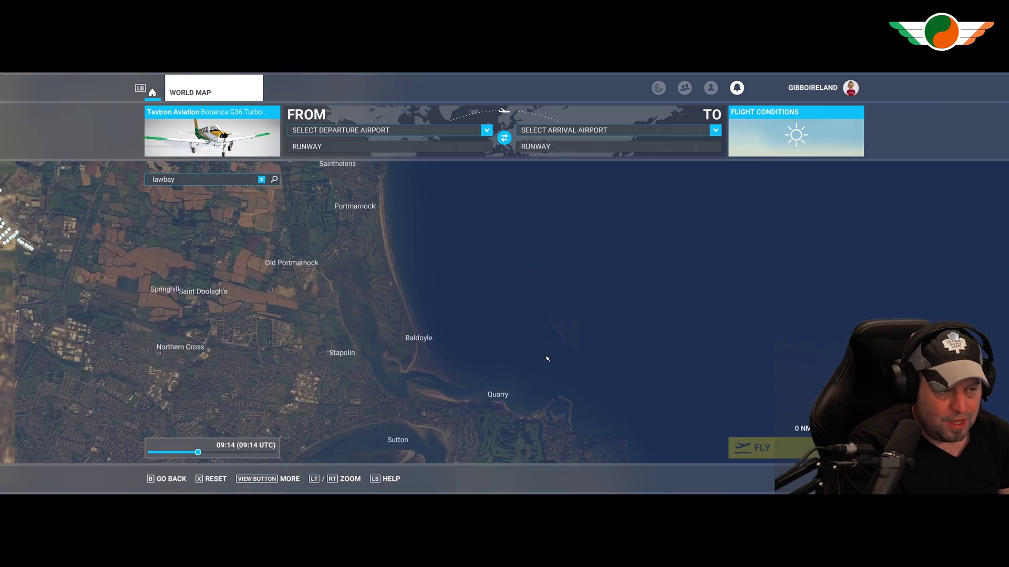
{"action": "scroll", "coordinate": [596, 298], "scroll_direction": "up", "scroll_amount": 5}
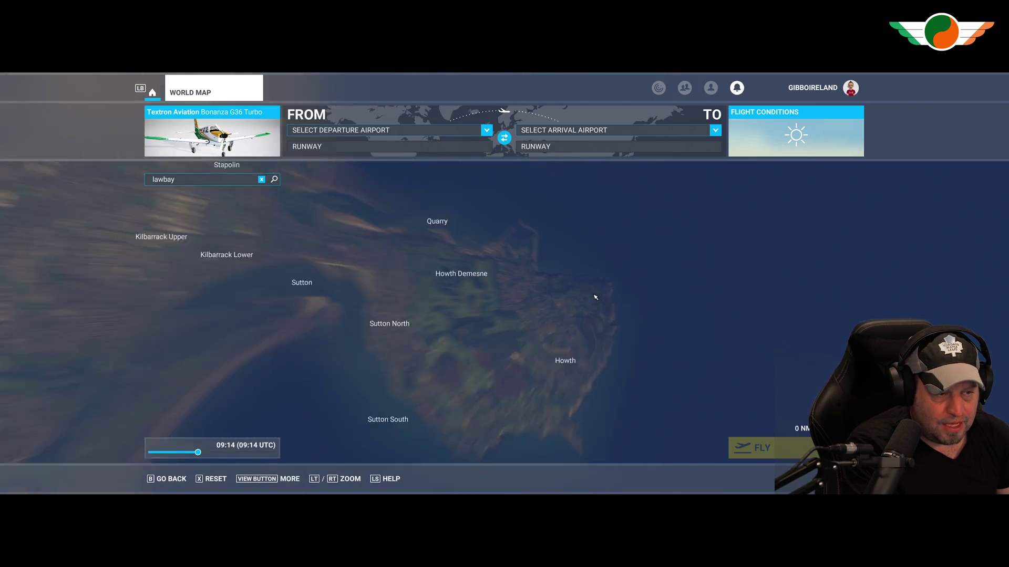
{"action": "scroll", "coordinate": [535, 358], "scroll_direction": "down", "scroll_amount": 5}
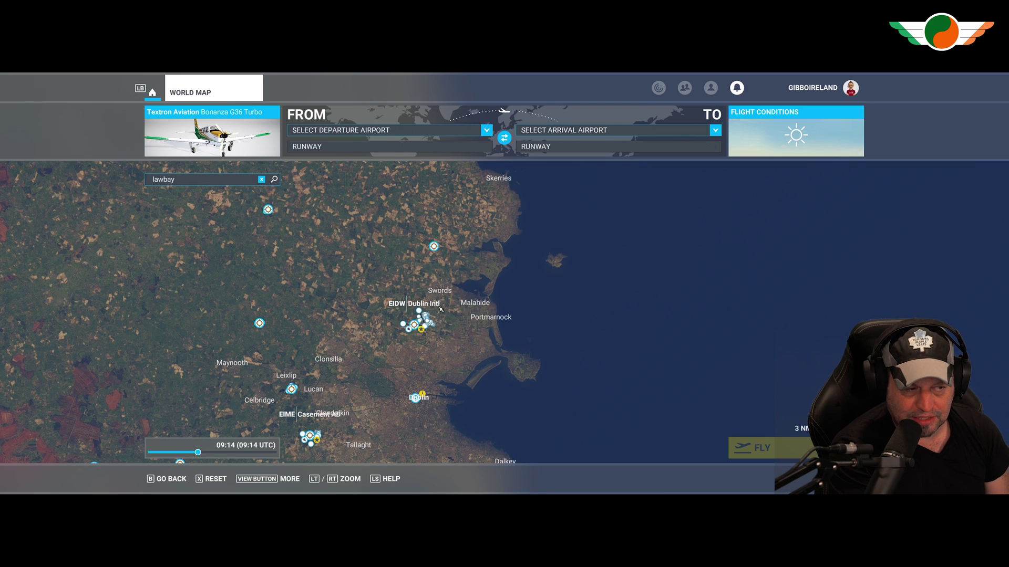
{"action": "scroll", "coordinate": [551, 323], "scroll_direction": "up", "scroll_amount": 5}
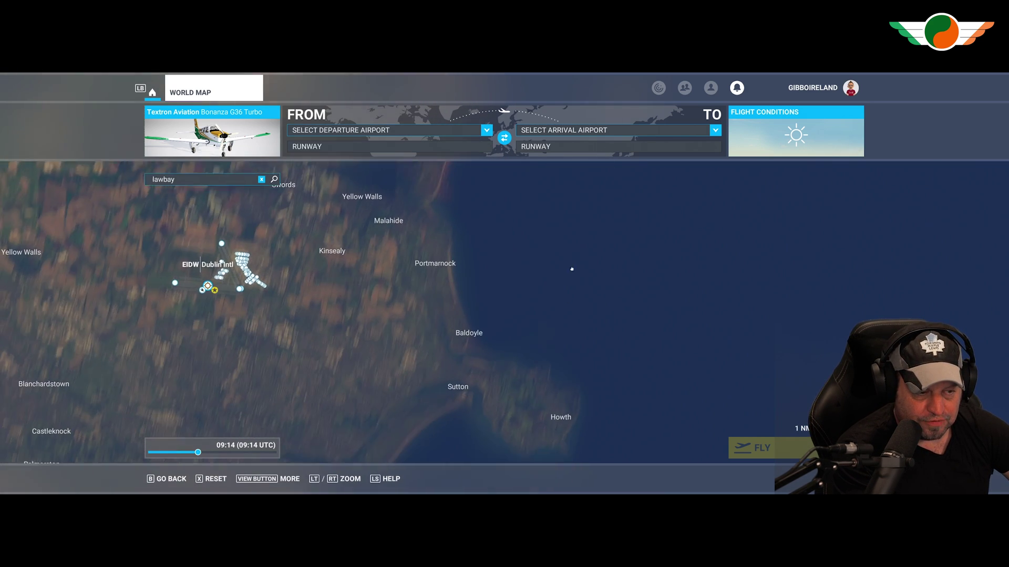
{"action": "scroll", "coordinate": [591, 323], "scroll_direction": "up", "scroll_amount": 2}
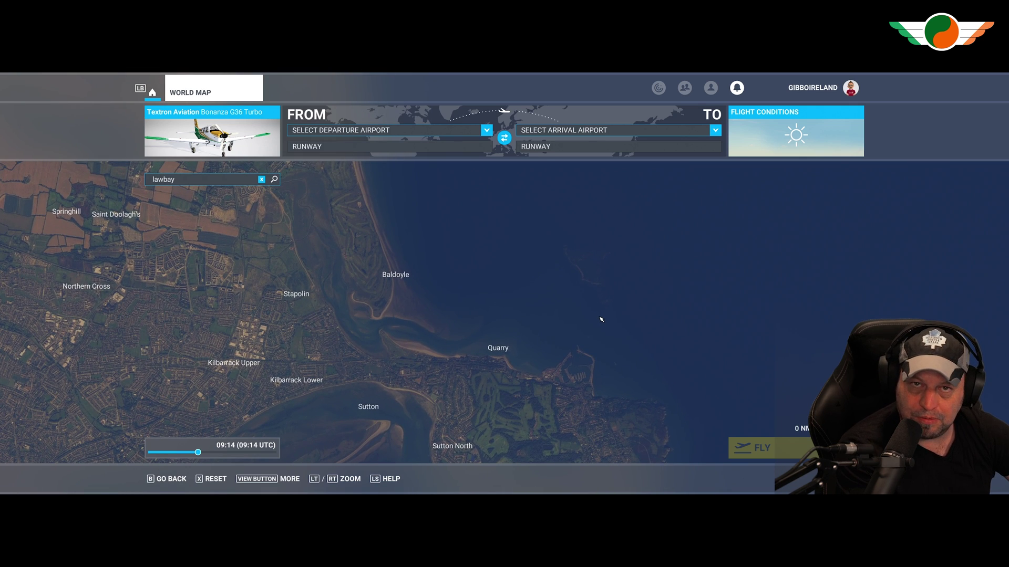
{"action": "scroll", "coordinate": [594, 312], "scroll_direction": "up", "scroll_amount": 2}
{"action": "left_click_drag", "start_coordinate": [566, 375], "coordinate": [594, 369]}
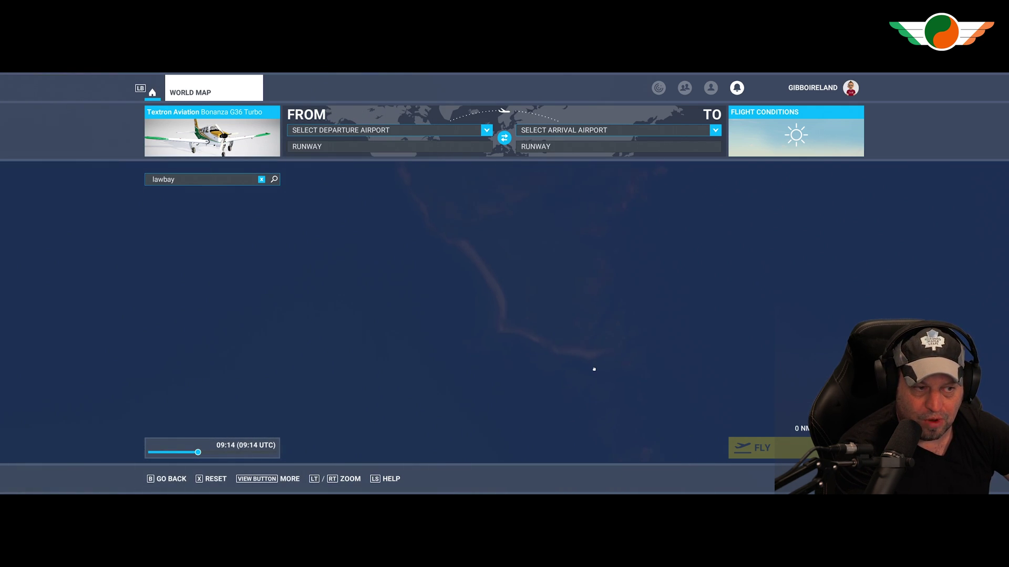
{"action": "left_click_drag", "start_coordinate": [499, 215], "coordinate": [517, 287]}
{"action": "left_click", "coordinate": [214, 183]}
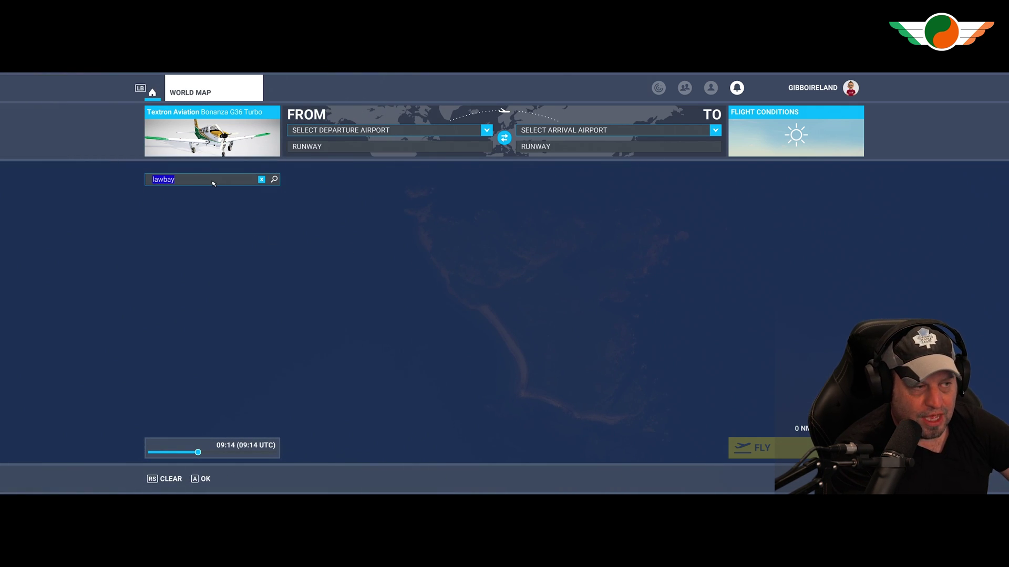
{"action": "type", "text": "ireland's eye"}
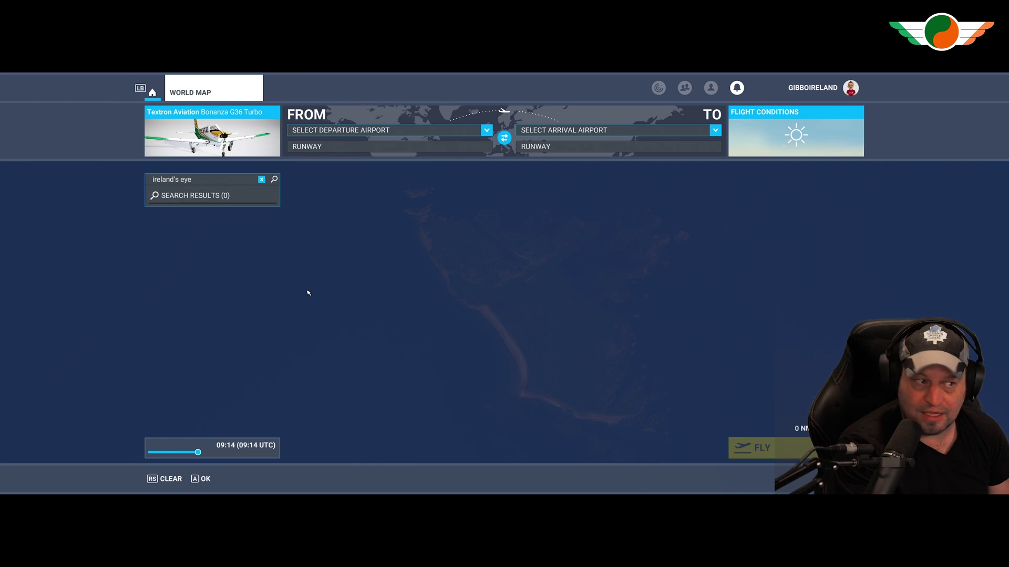
- Drop a custom pin on Ireland's Eye and set EIDW Dublin Intl as the departure airport
{"action": "right_click", "coordinate": [384, 306]}
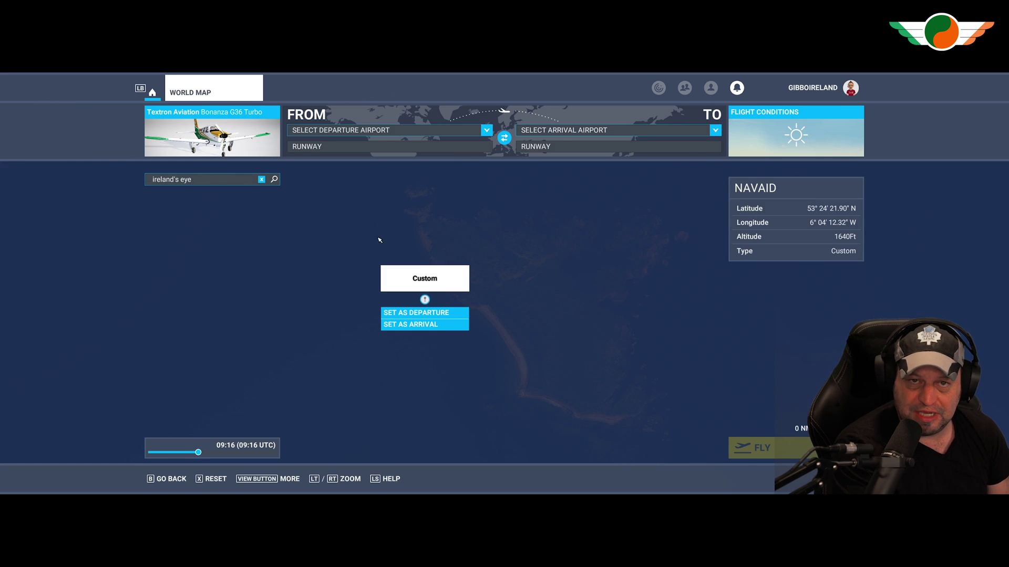
{"action": "left_click", "coordinate": [345, 131]}
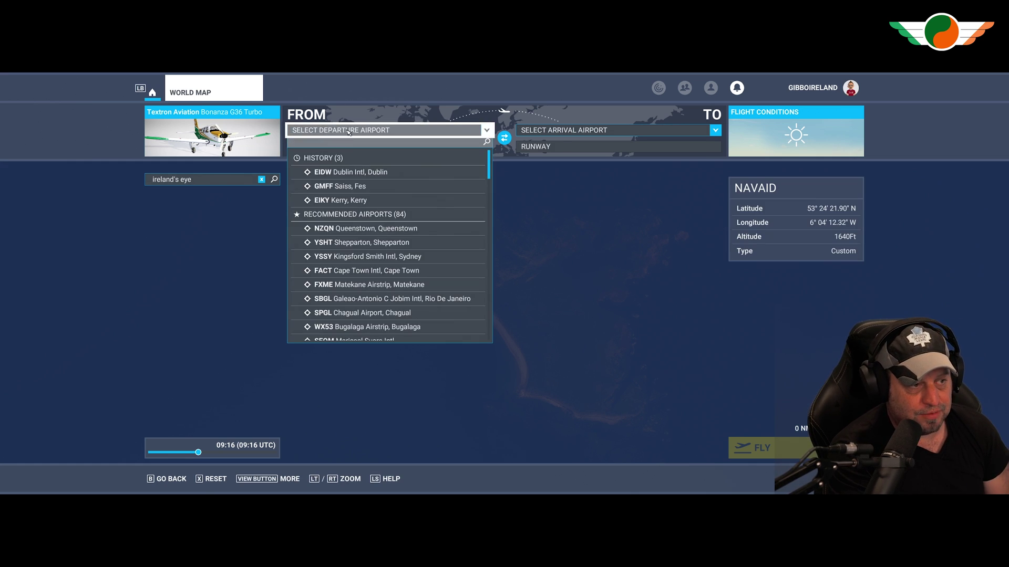
{"action": "type", "text": "eidw"}
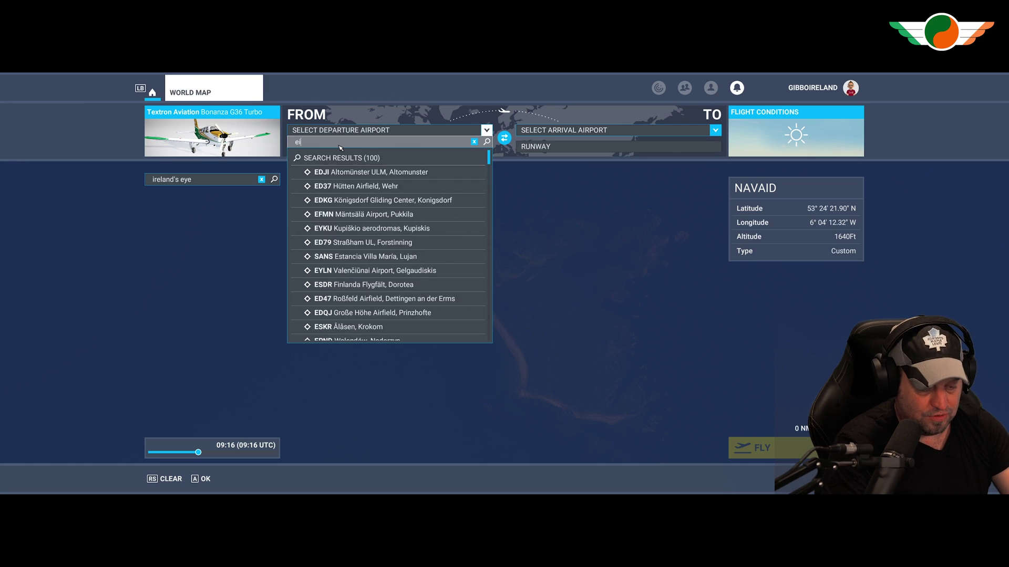
{"action": "left_click", "coordinate": [344, 171]}
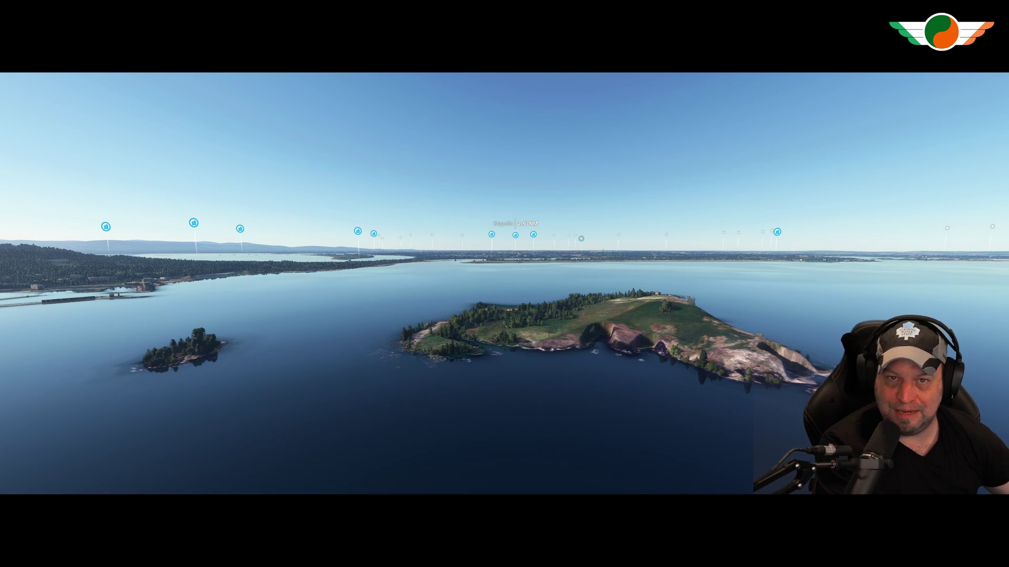
- Switch Developer Mode ON in General Options > Developers, apply and save, then resume the flight
{"action": "key", "text": "Escape"}
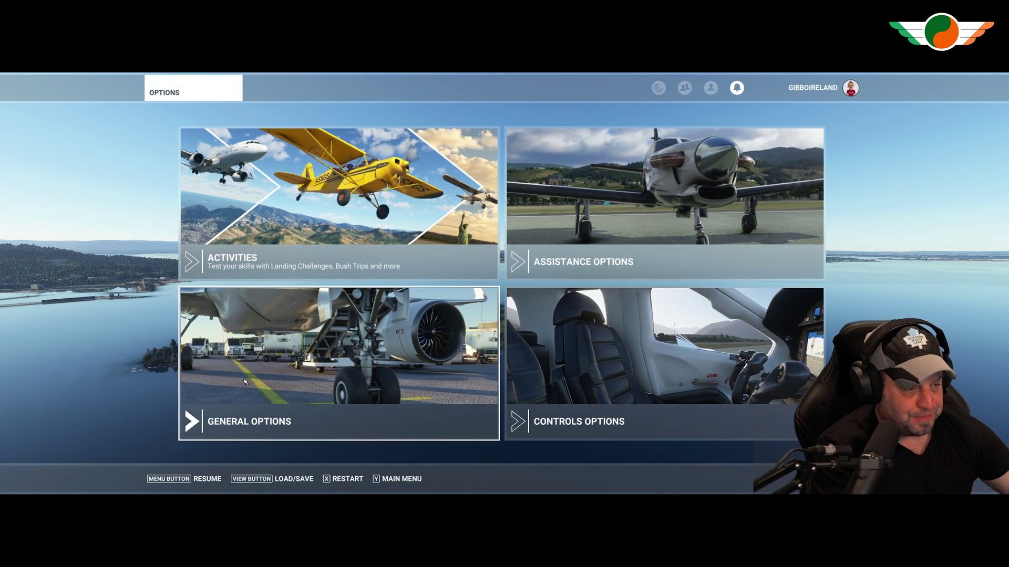
{"action": "left_click", "coordinate": [399, 316]}
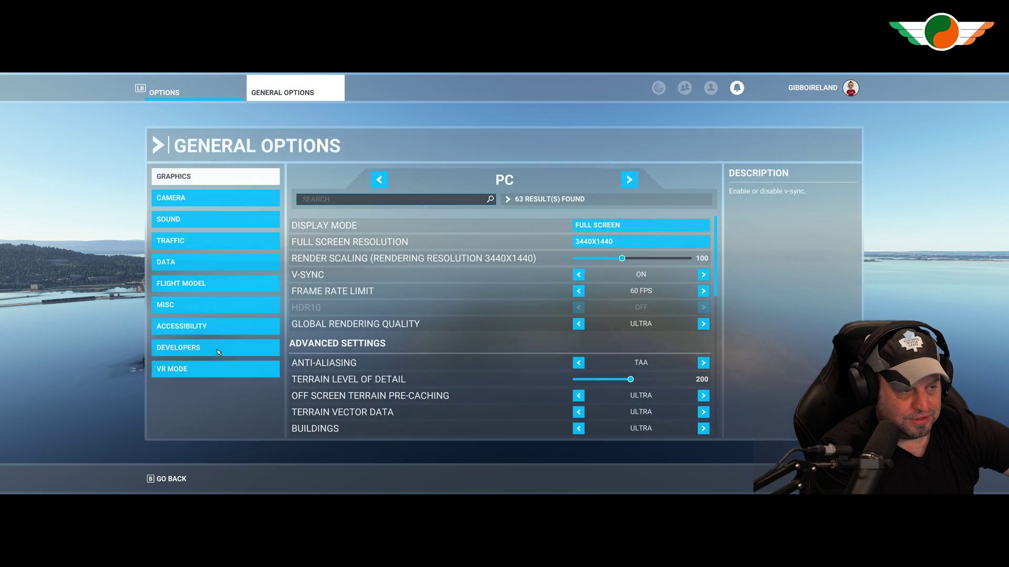
{"action": "left_click", "coordinate": [216, 347]}
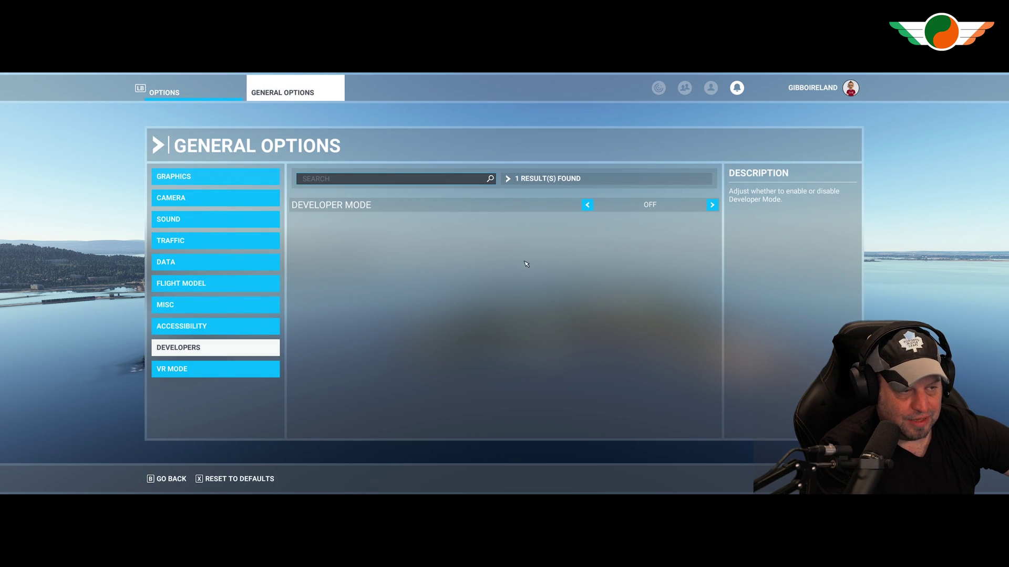
{"action": "left_click", "coordinate": [588, 206]}
{"action": "left_click", "coordinate": [337, 480]}
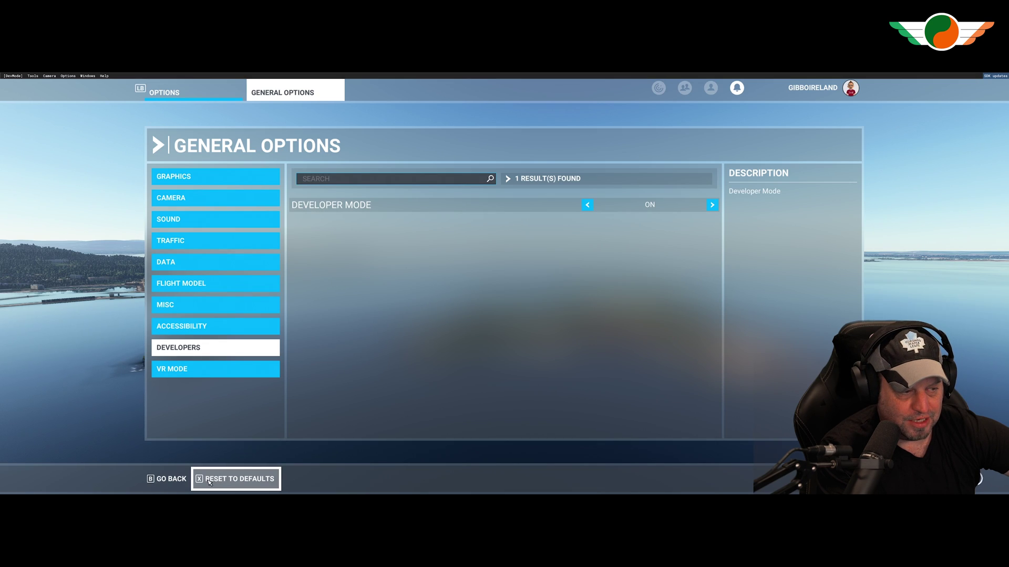
{"action": "left_click", "coordinate": [175, 479]}
{"action": "left_click", "coordinate": [180, 479]}
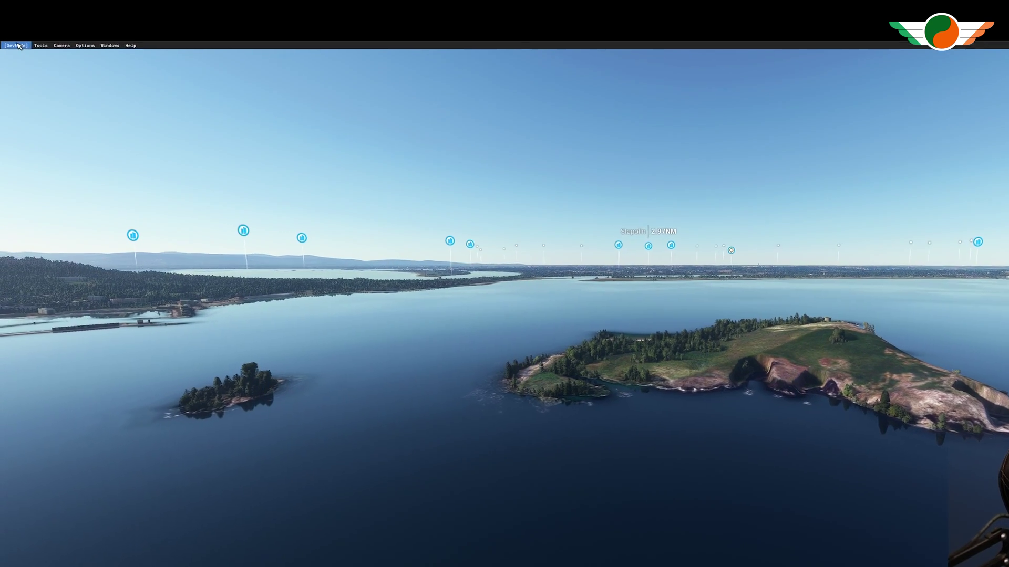
- From the DevMode menu, create a project named POI inside a new Desktop folder called POI
{"action": "left_click", "coordinate": [15, 76]}
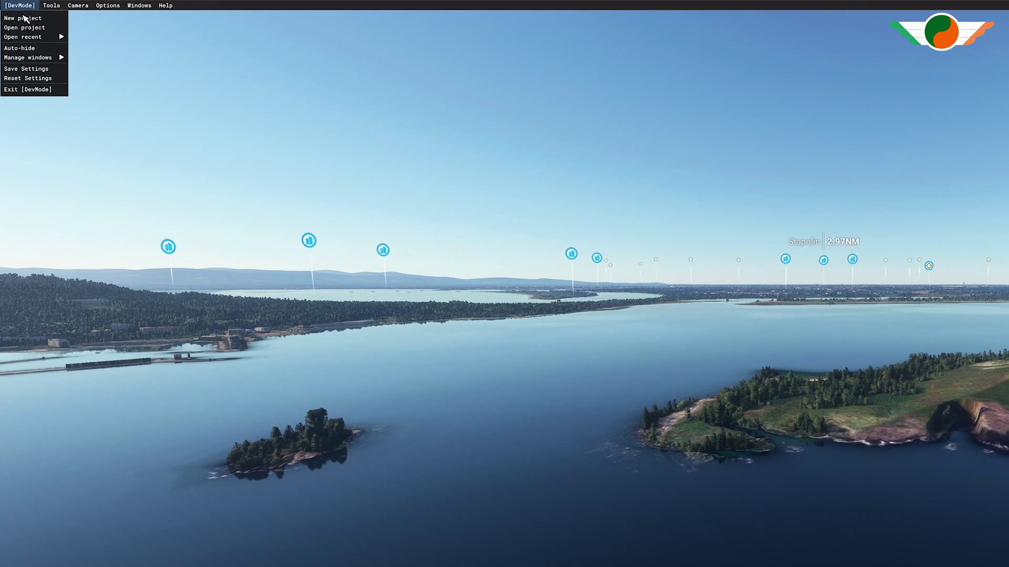
{"action": "left_click", "coordinate": [20, 39]}
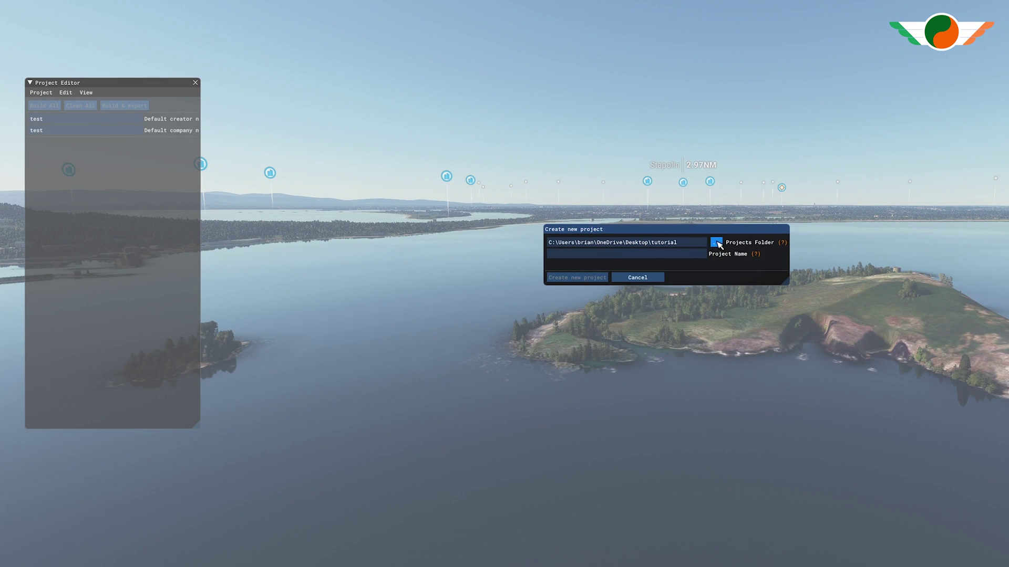
{"action": "left_click", "coordinate": [716, 242]}
{"action": "scroll", "coordinate": [641, 157], "scroll_direction": "up", "scroll_amount": 5}
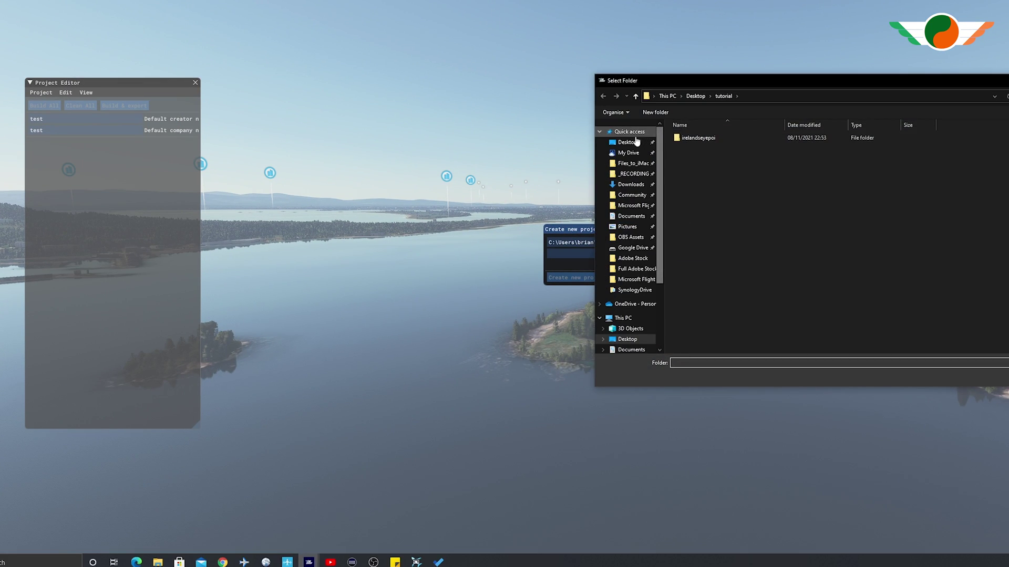
{"action": "left_click", "coordinate": [627, 142]}
{"action": "left_click", "coordinate": [655, 112]}
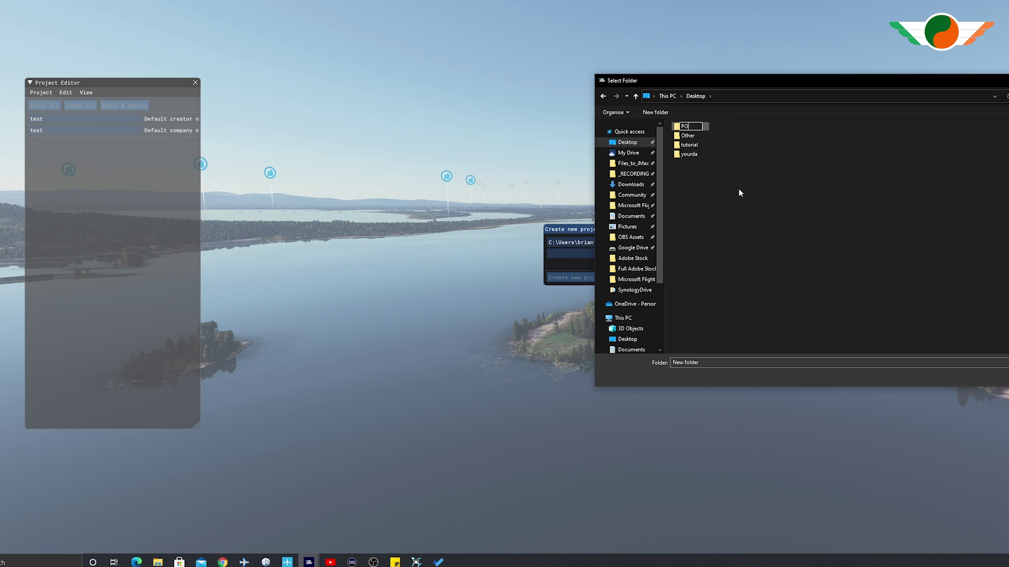
{"action": "key", "text": "Return"}
{"action": "key", "text": "Return"}
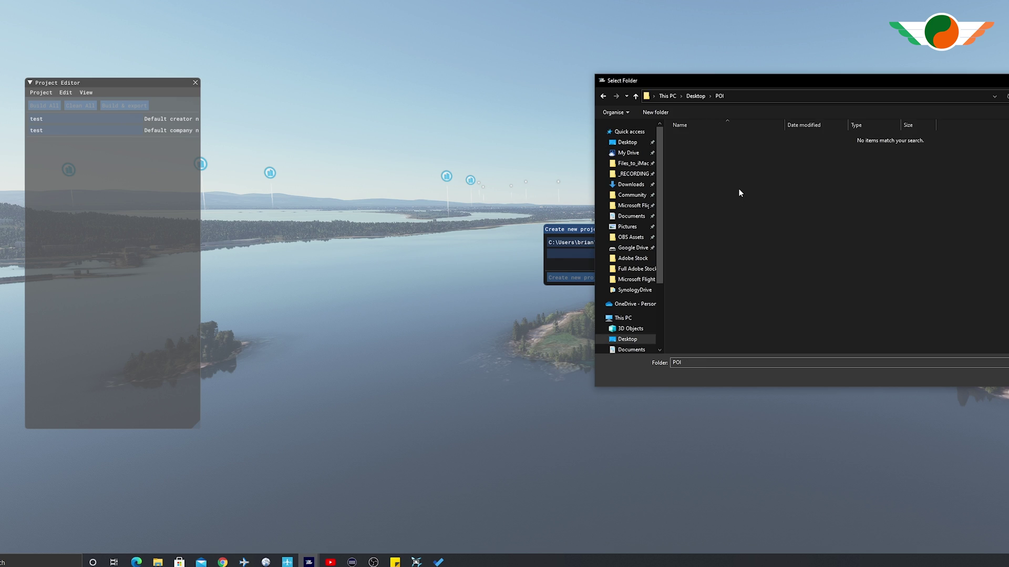
{"action": "key", "text": "Return"}
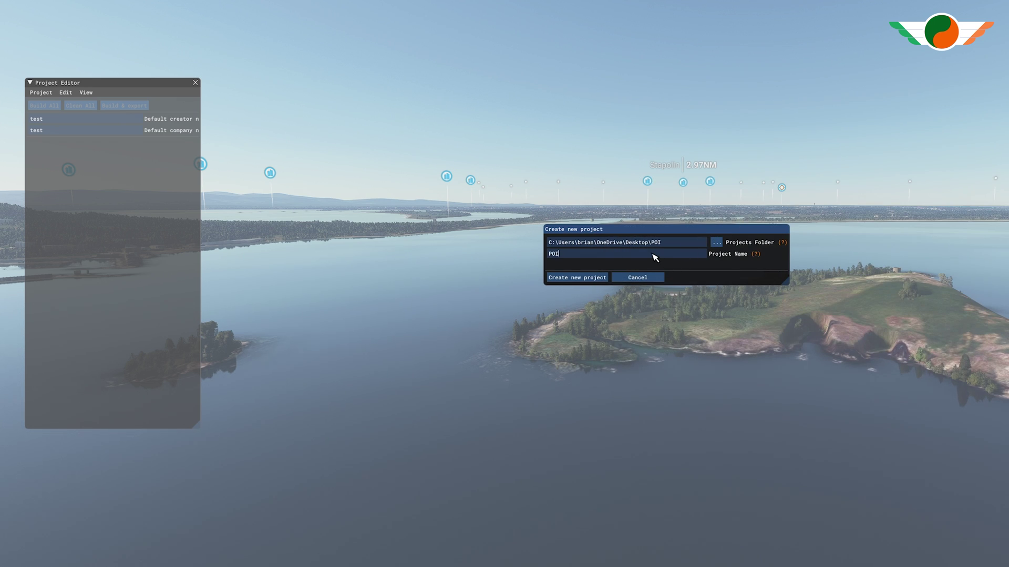
{"action": "left_click", "coordinate": [587, 276]}
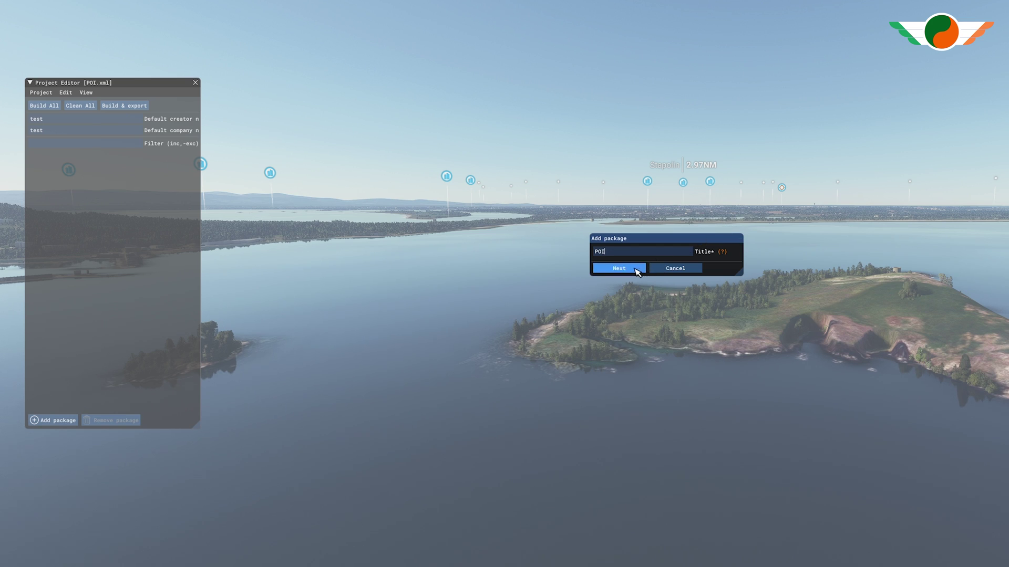
- Make the POI package a Custom package with Content-Type SCENERY
{"action": "left_click", "coordinate": [619, 268]}
{"action": "left_click", "coordinate": [718, 266]}
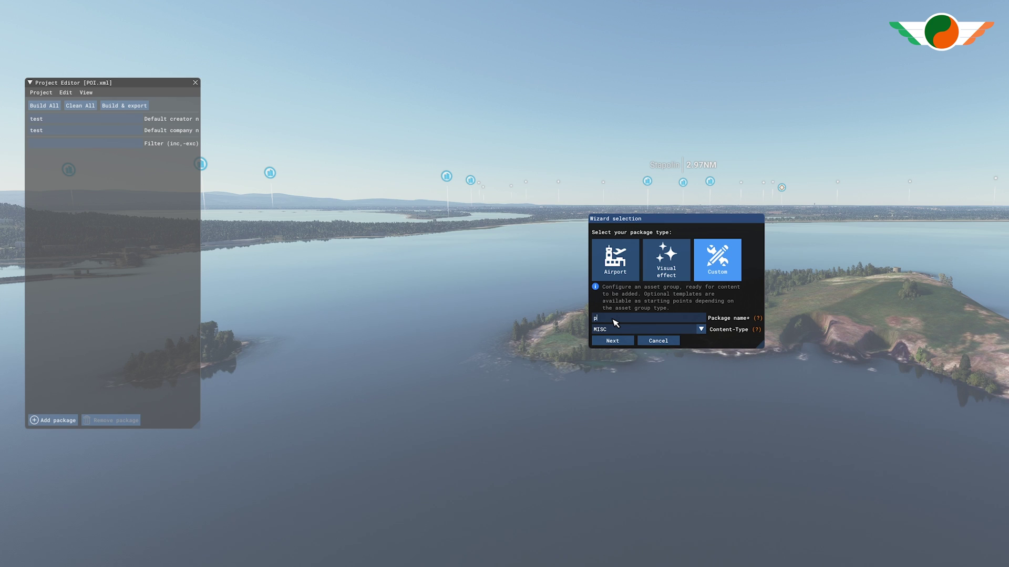
{"action": "left_click", "coordinate": [642, 330]}
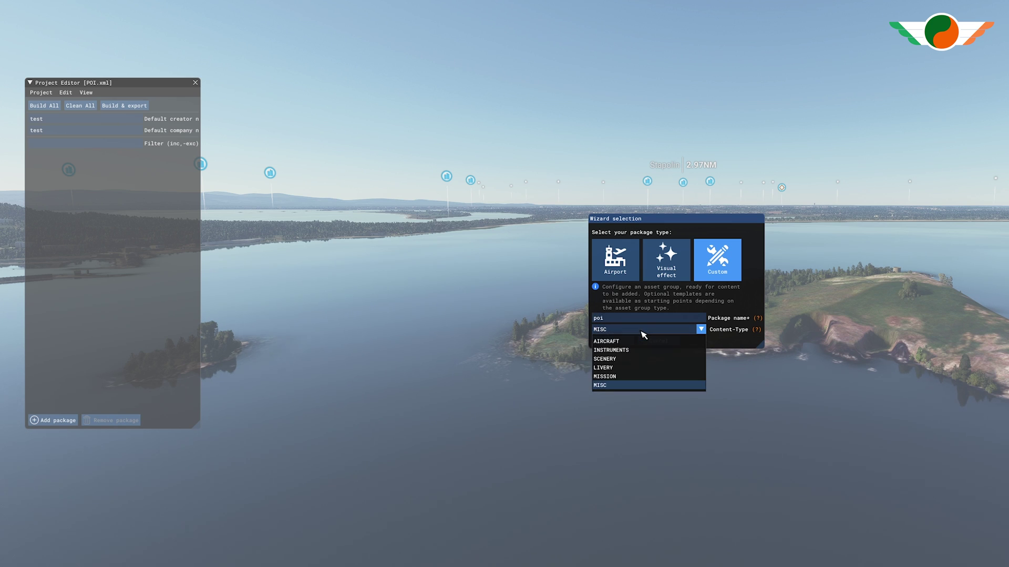
{"action": "left_click", "coordinate": [629, 360]}
{"action": "left_click", "coordinate": [622, 342]}
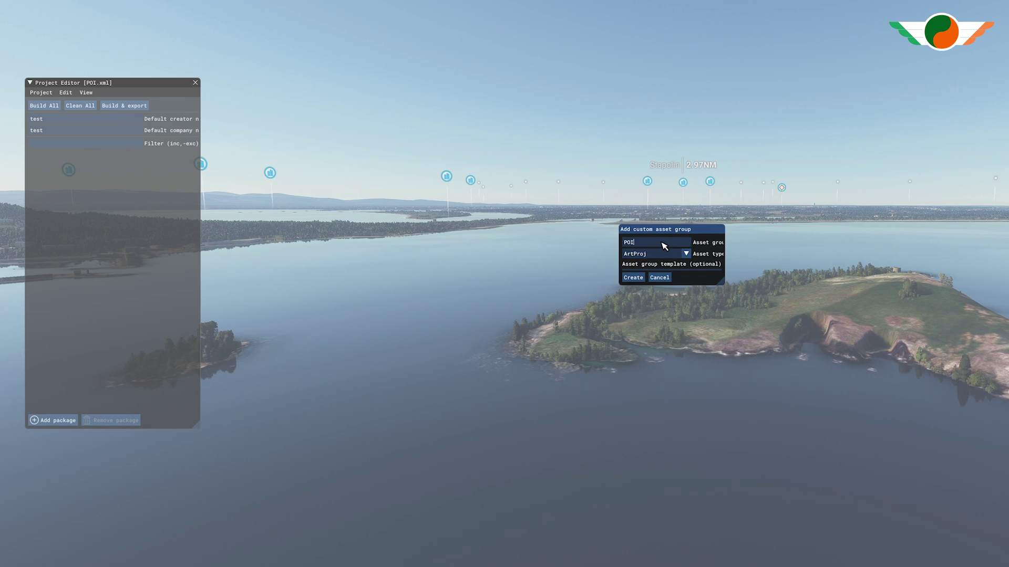
- Create the asset group POI with asset type BGL
{"action": "left_click", "coordinate": [672, 256]}
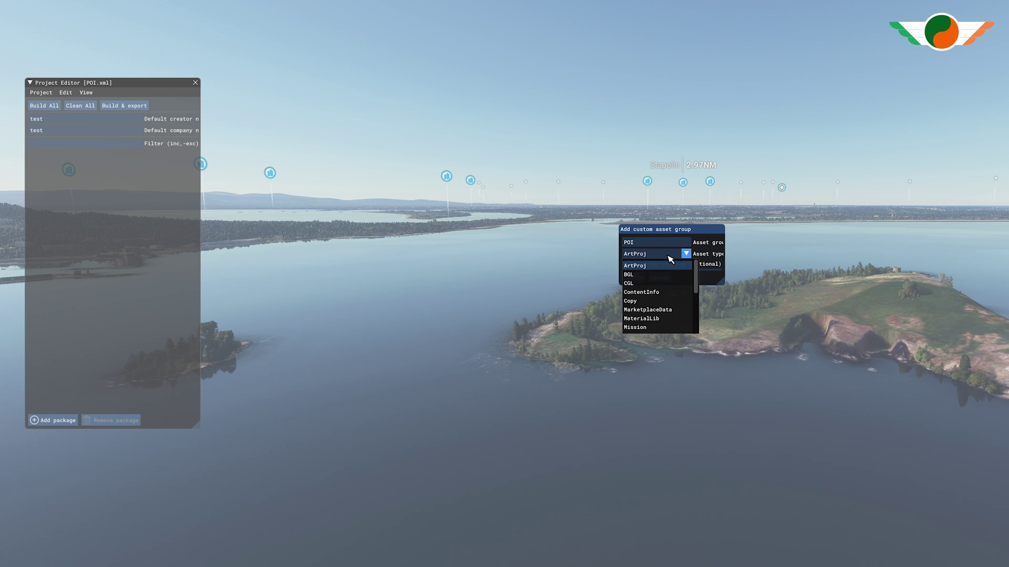
{"action": "left_click", "coordinate": [657, 275]}
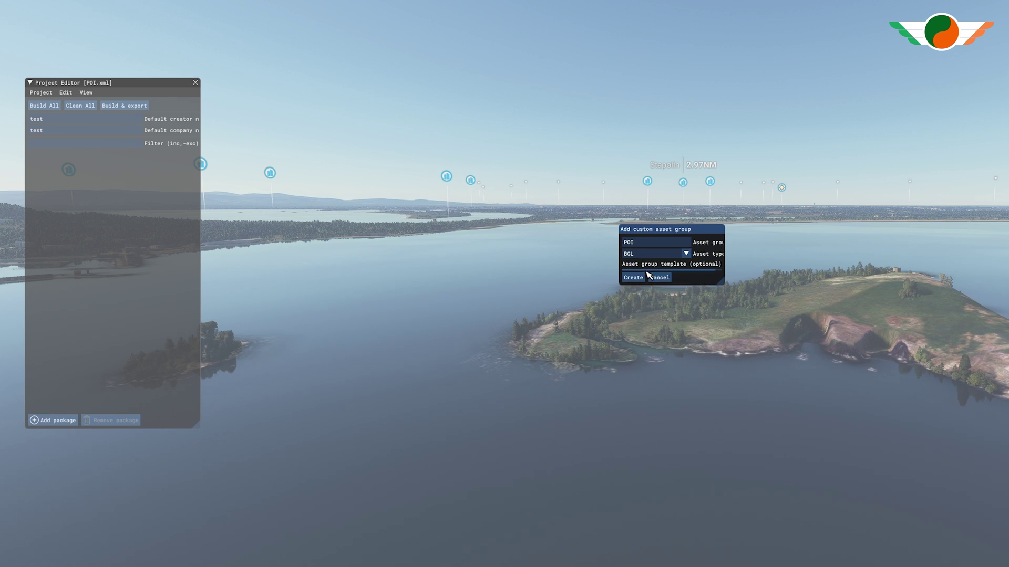
{"action": "left_click", "coordinate": [635, 278]}
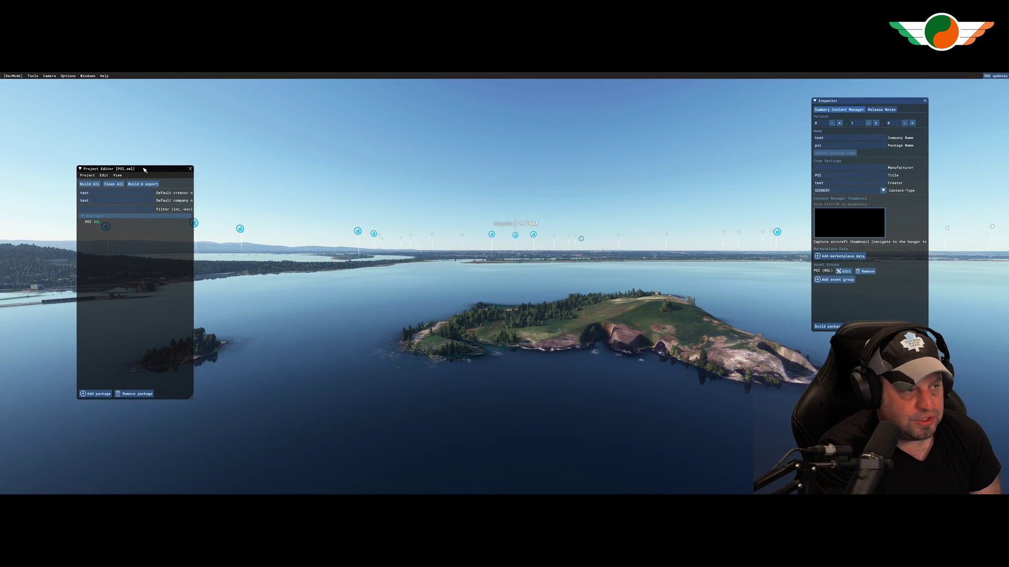
- Select the POI BGL asset group in the Project Editor and drag its Inspector panel left
{"action": "mouse_move", "coordinate": [144, 170]}
{"action": "left_mouse_down"}
{"action": "mouse_move", "coordinate": [154, 168]}
{"action": "mouse_move", "coordinate": [141, 175]}
{"action": "left_mouse_up"}
{"action": "left_click", "coordinate": [88, 227]}
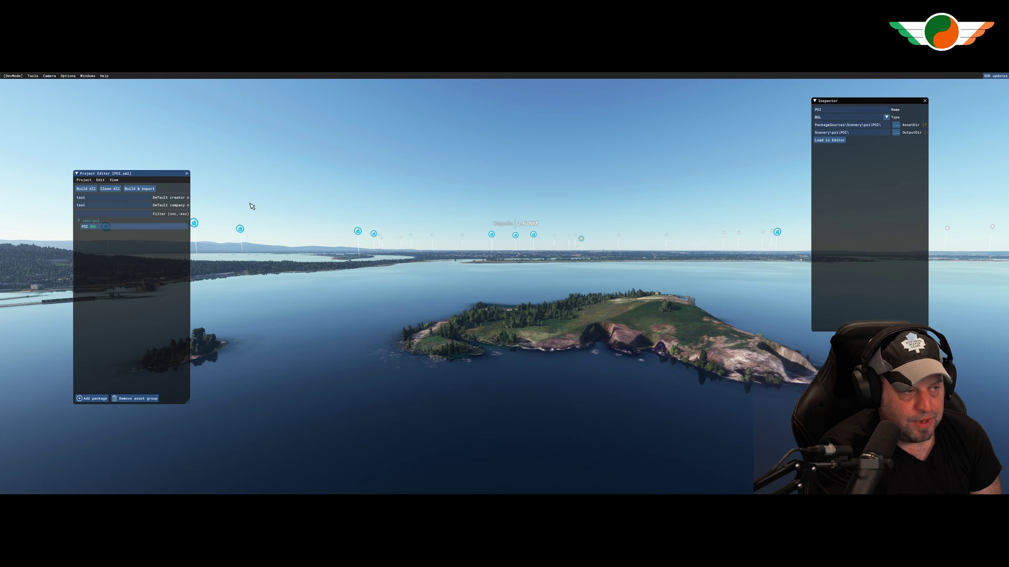
{"action": "left_click_drag", "start_coordinate": [839, 102], "coordinate": [789, 110]}
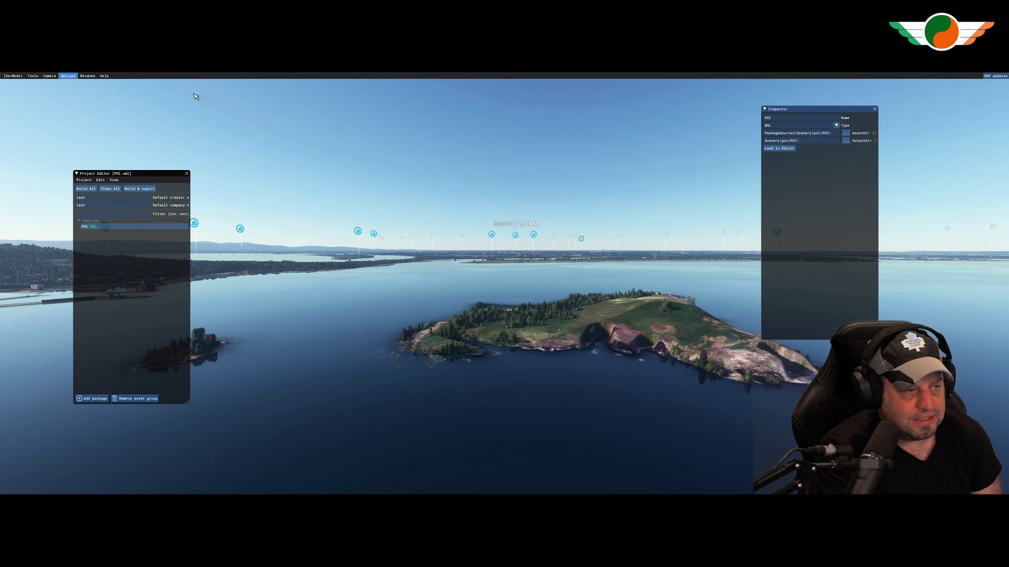
{"action": "mouse_move", "coordinate": [176, 76]}
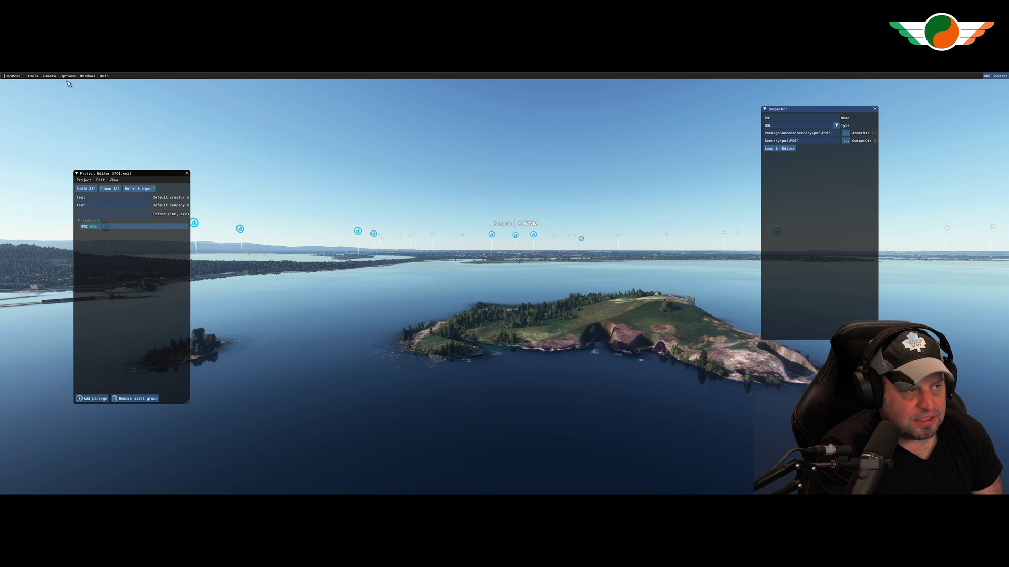
{"action": "left_click", "coordinate": [49, 76]}
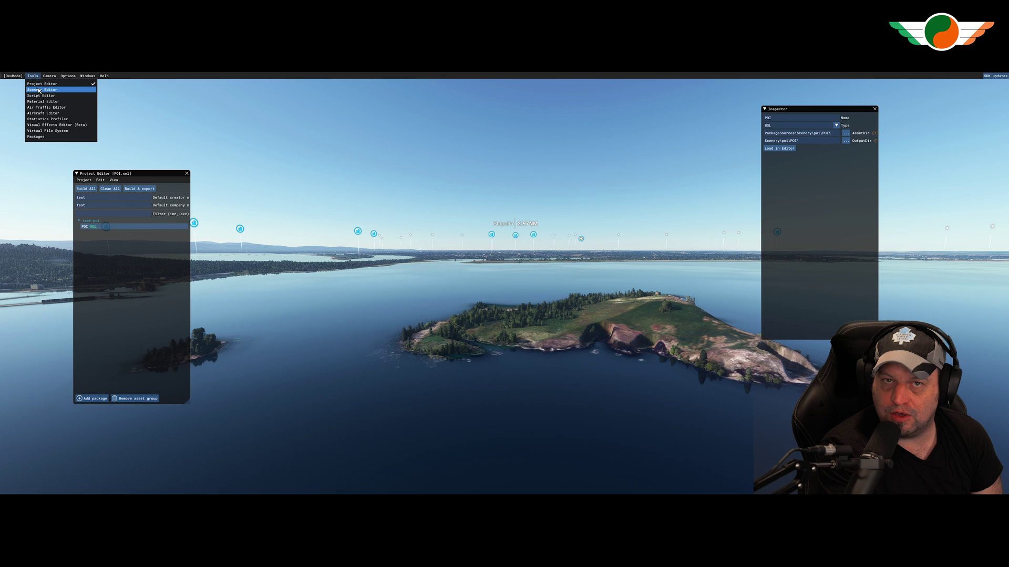
- Open the Scenery Editor and reposition its Objects browser panel
{"action": "left_click", "coordinate": [42, 90]}
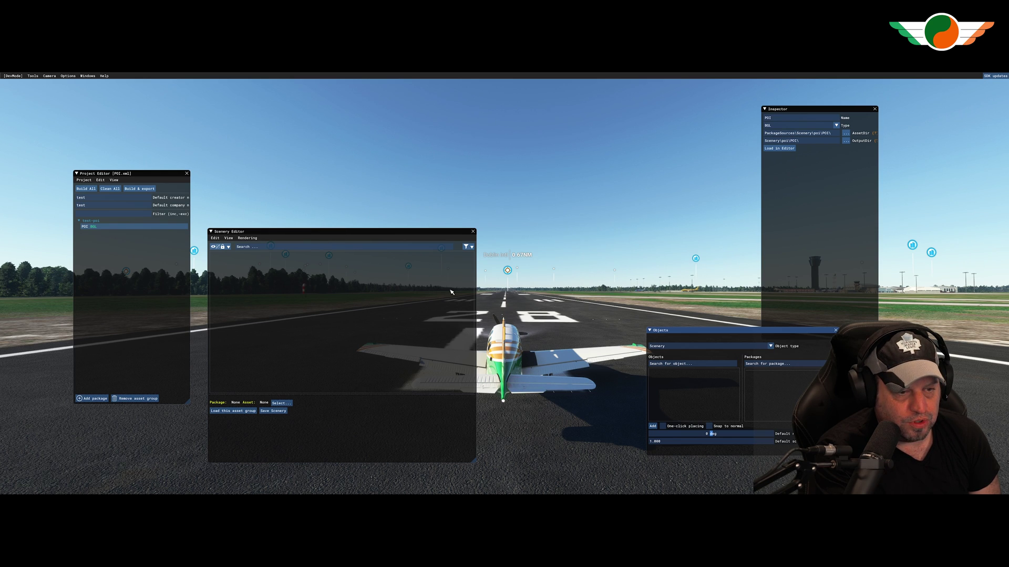
{"action": "left_click_drag", "start_coordinate": [673, 334], "coordinate": [558, 273]}
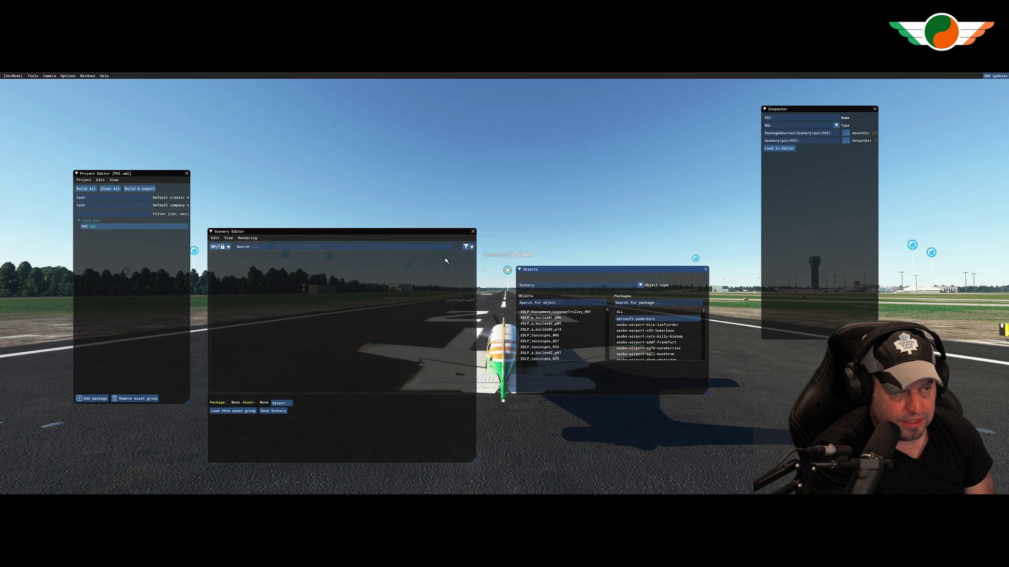
{"action": "left_click", "coordinate": [229, 239]}
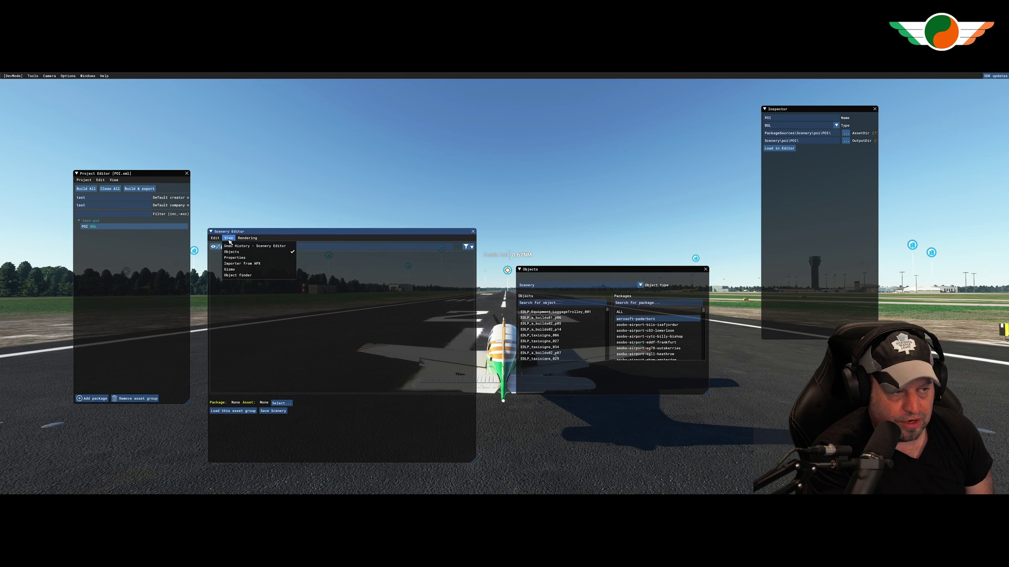
{"action": "left_click", "coordinate": [233, 251]}
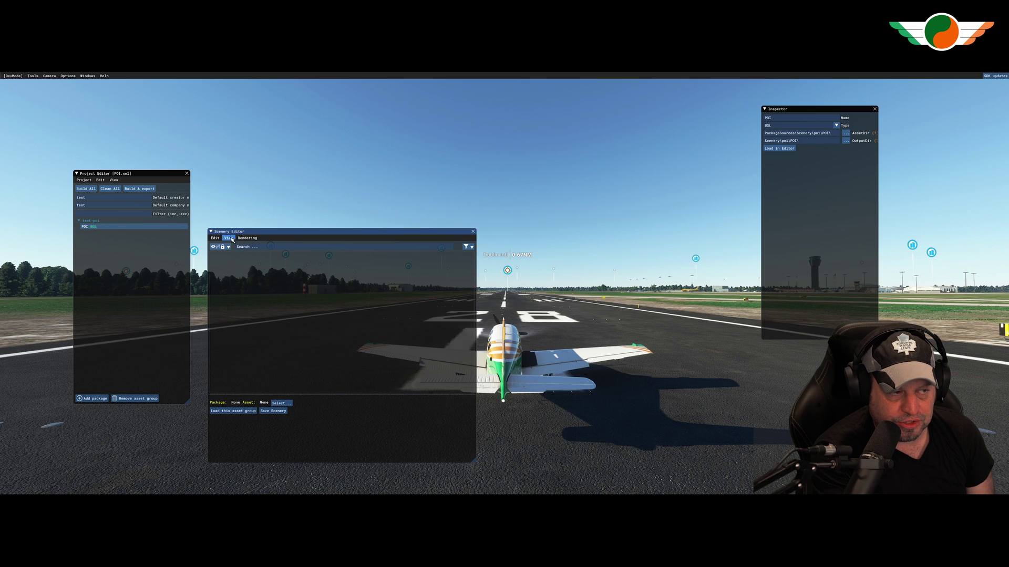
{"action": "left_click", "coordinate": [230, 239]}
{"action": "left_click", "coordinate": [272, 252]}
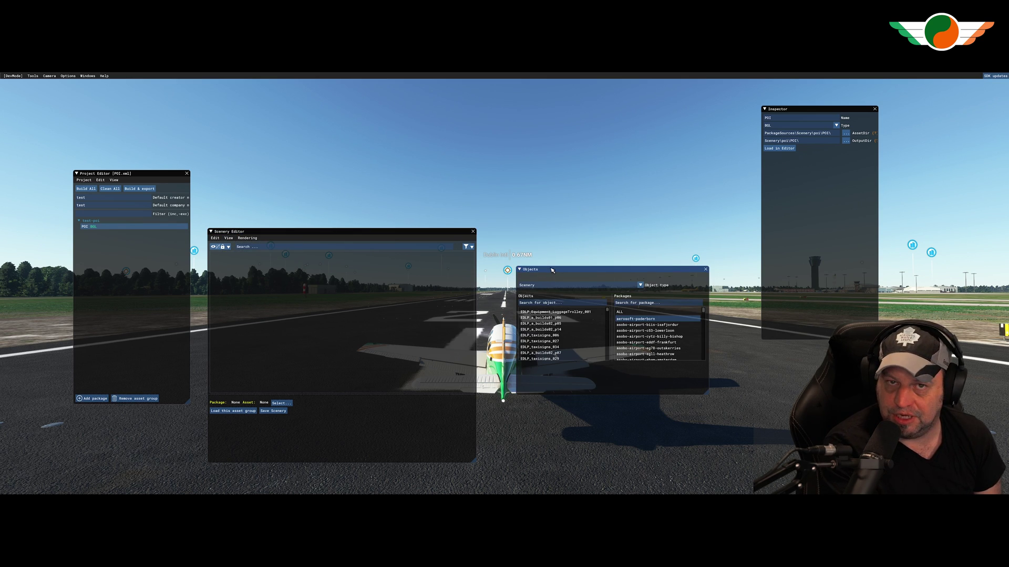
{"action": "left_click_drag", "start_coordinate": [552, 270], "coordinate": [605, 283]}
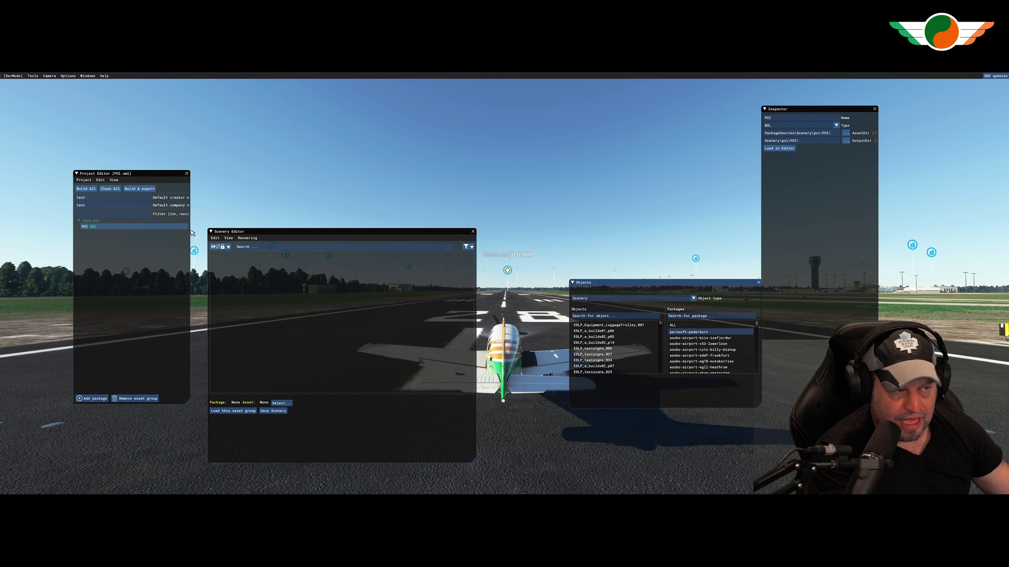
- Load the POI asset group into the Scenery Editor and close the Material Editor
{"action": "left_click", "coordinate": [126, 232]}
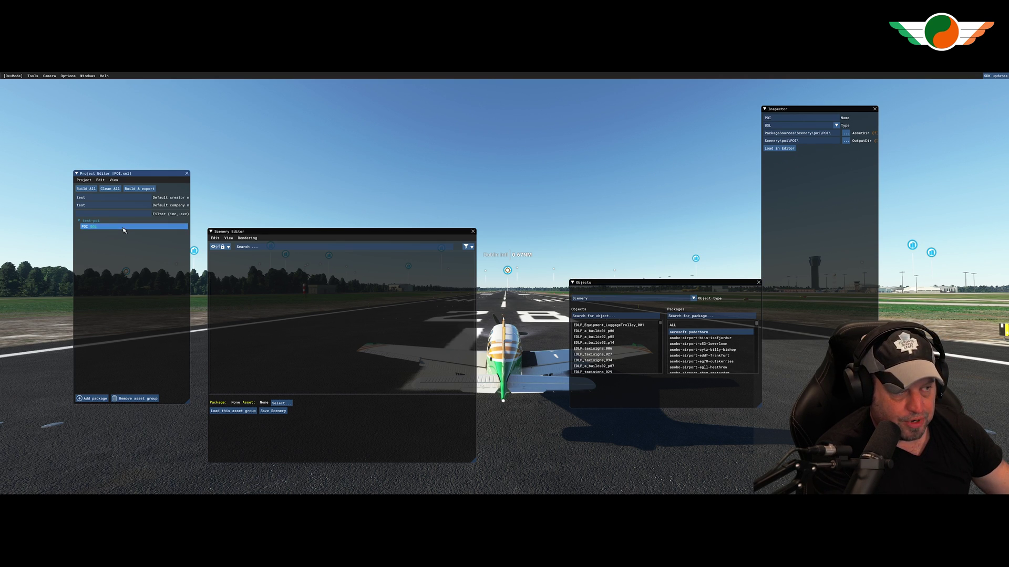
{"action": "left_click", "coordinate": [773, 149]}
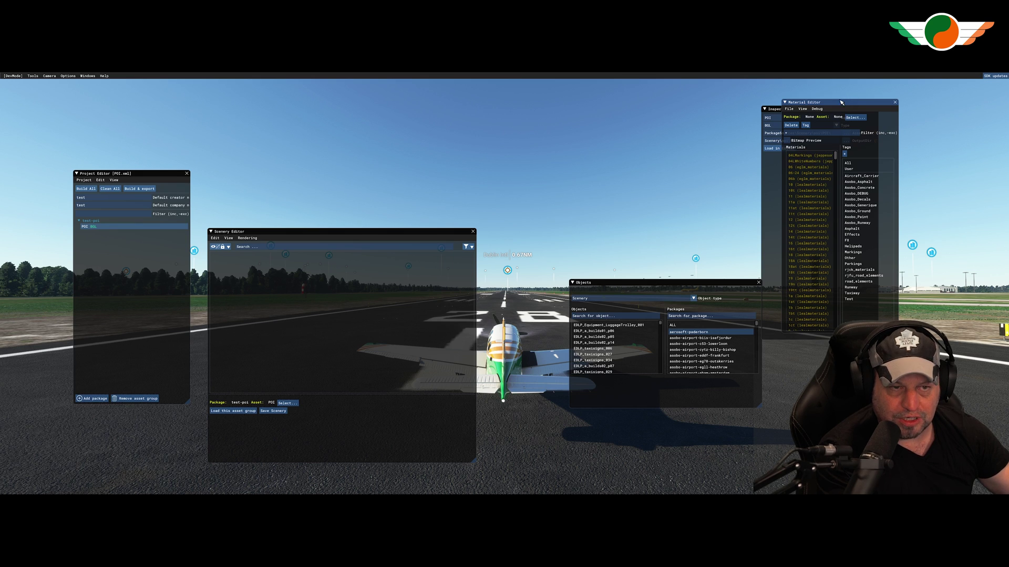
{"action": "left_click_drag", "start_coordinate": [841, 102], "coordinate": [914, 200]}
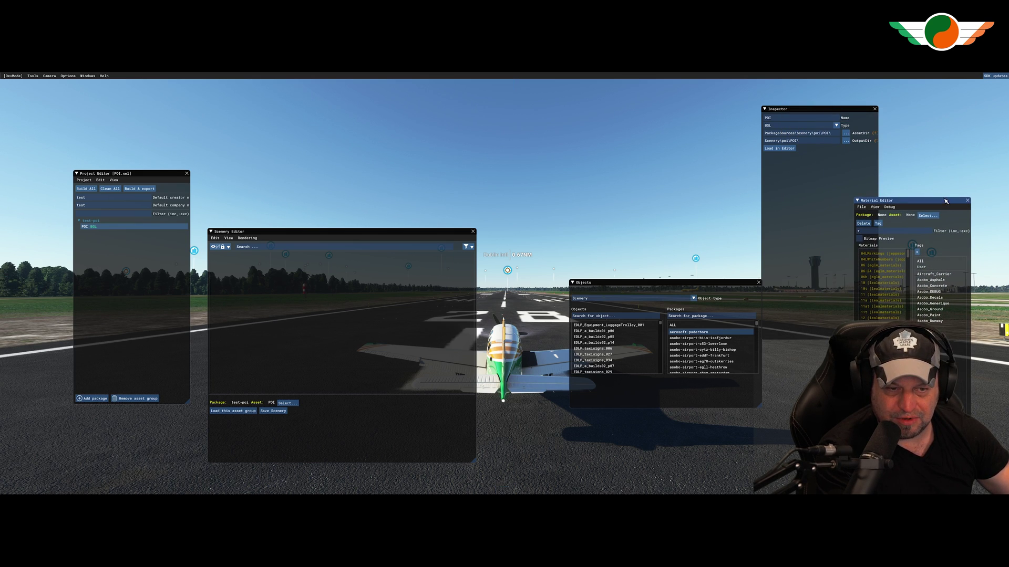
{"action": "left_click", "coordinate": [968, 201]}
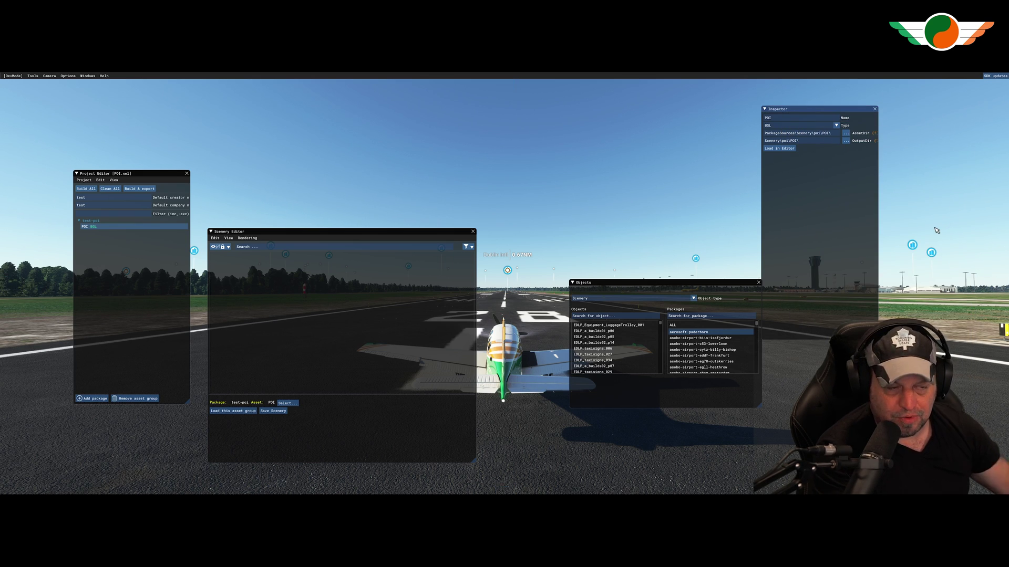
- Get Ireland's Eye's coordinates (53.40567, -6.06288) from Google Maps, then return to MSFS
{"action": "key", "text": "Insert"}
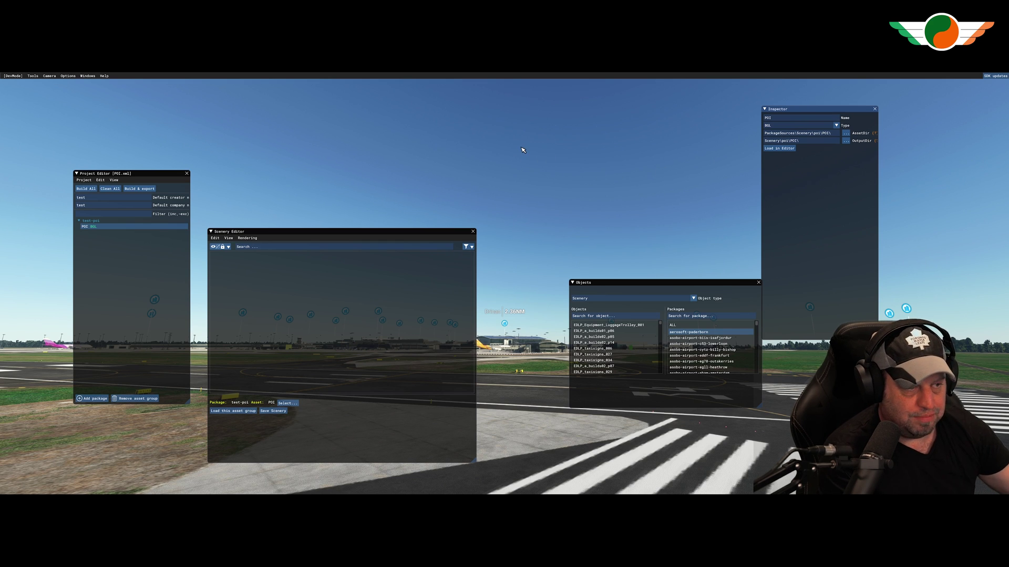
{"action": "key", "text": "alt+Tab"}
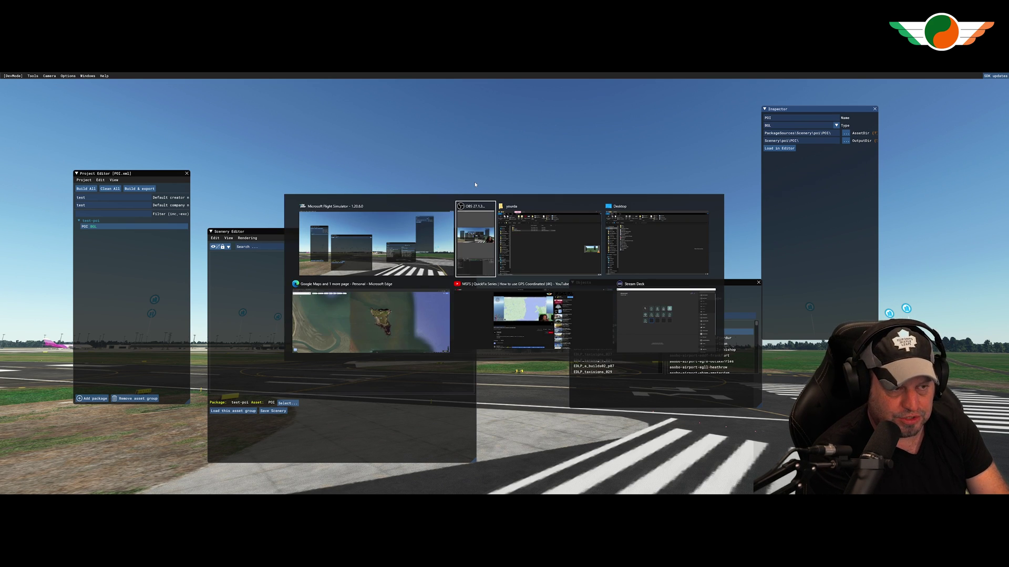
{"action": "key", "text": "alt+Tab"}
{"action": "key", "text": "alt+Tab"}
{"action": "key", "text": "alt+Tab"}
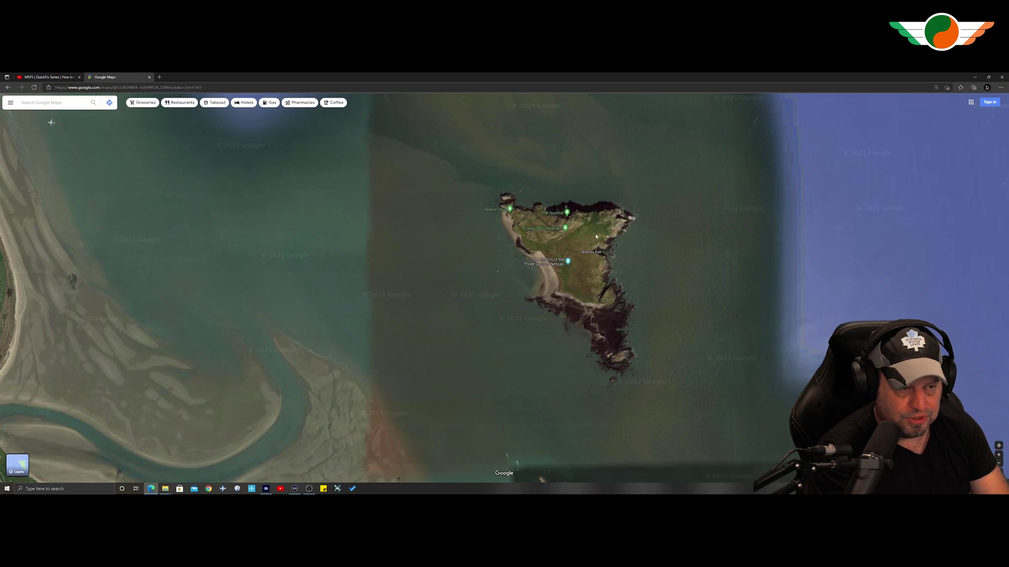
{"action": "right_click", "coordinate": [587, 258]}
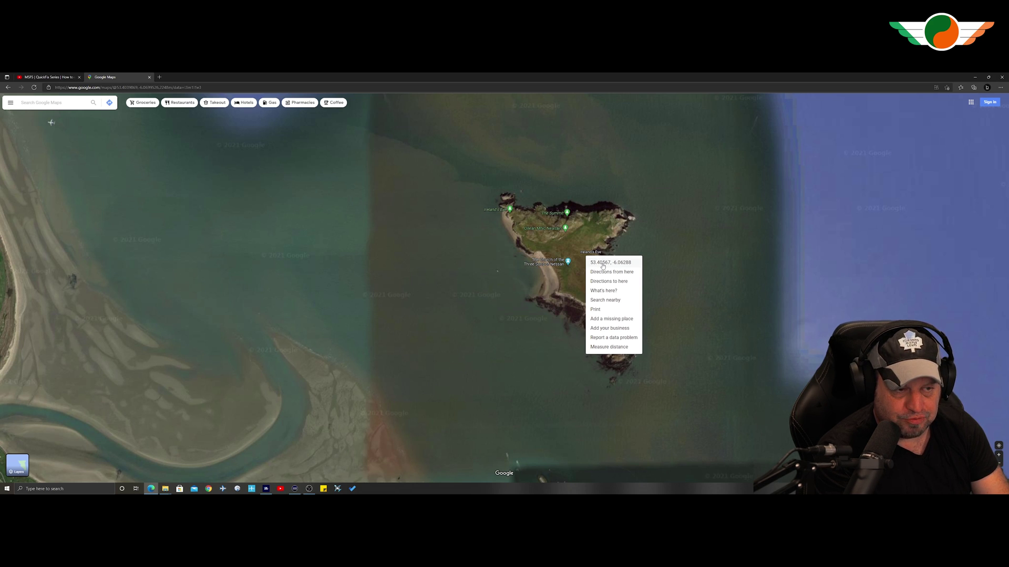
{"action": "key", "text": "alt+Tab"}
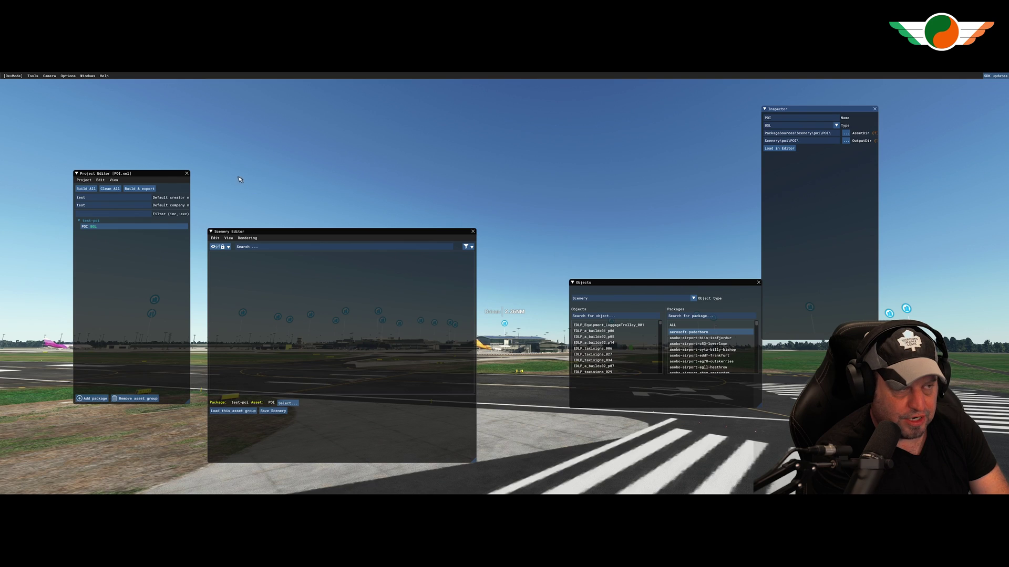
- Teleport the aircraft to latitude 53.405670, longitude -6.062880 using the Teleport window
{"action": "left_click", "coordinate": [88, 76]}
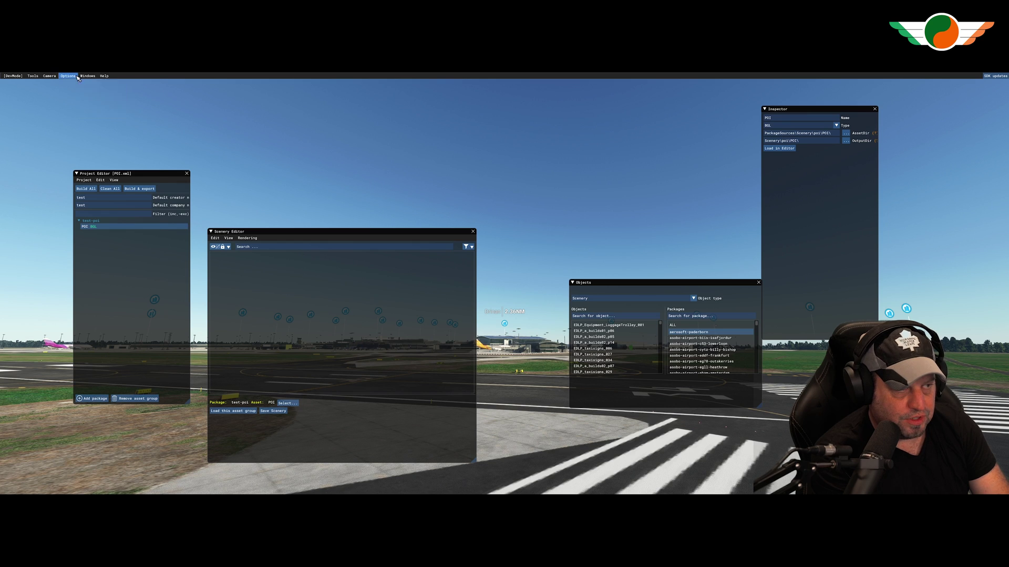
{"action": "left_click", "coordinate": [96, 101]}
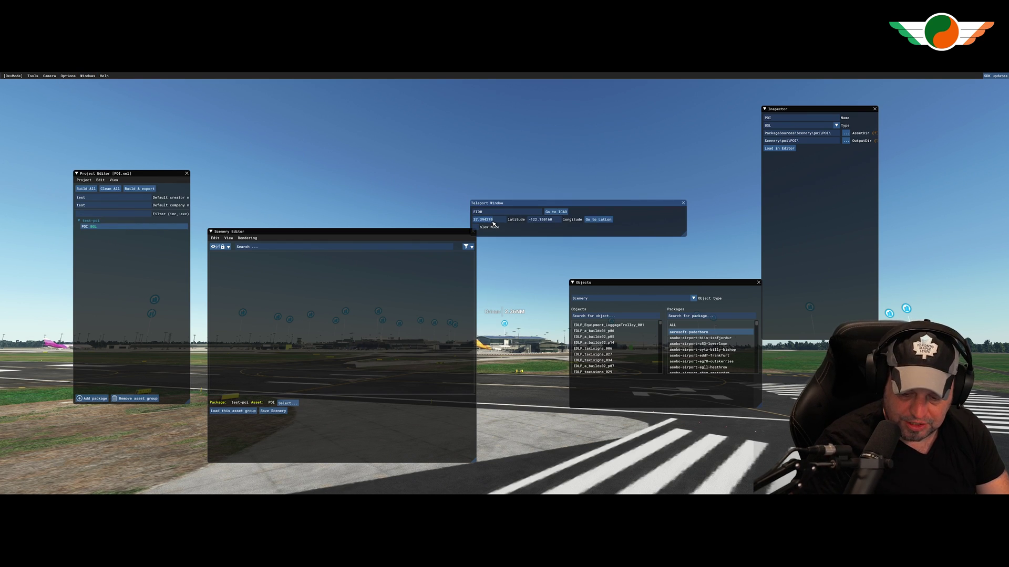
{"action": "key", "text": "alt+Tab"}
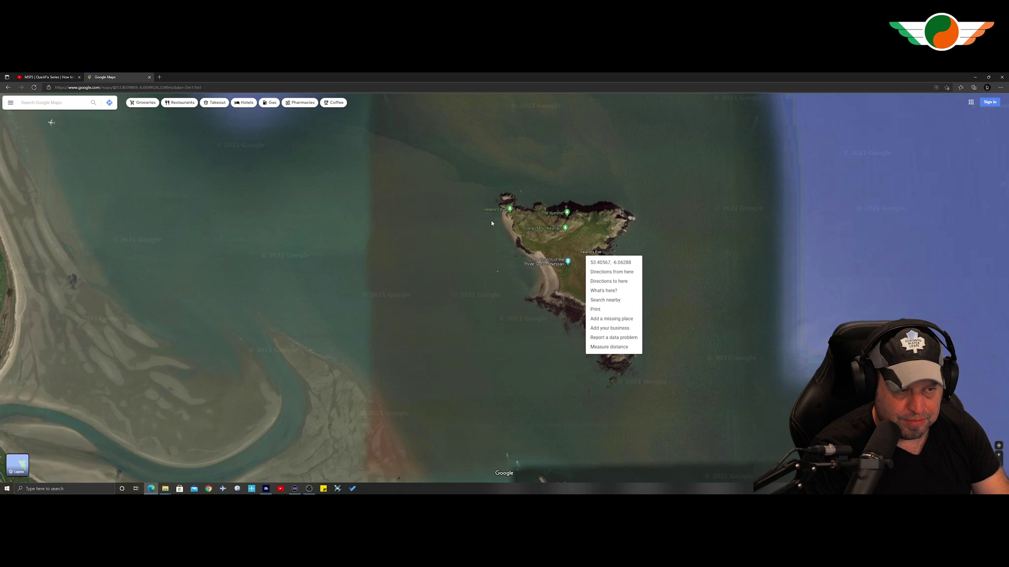
{"action": "key", "text": "alt+Tab"}
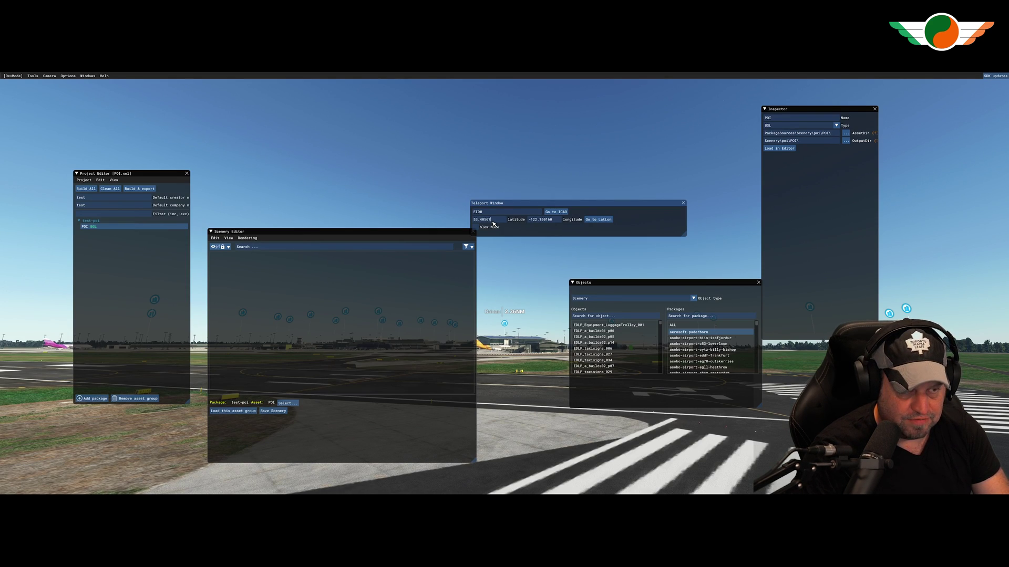
{"action": "key", "text": "alt+Tab"}
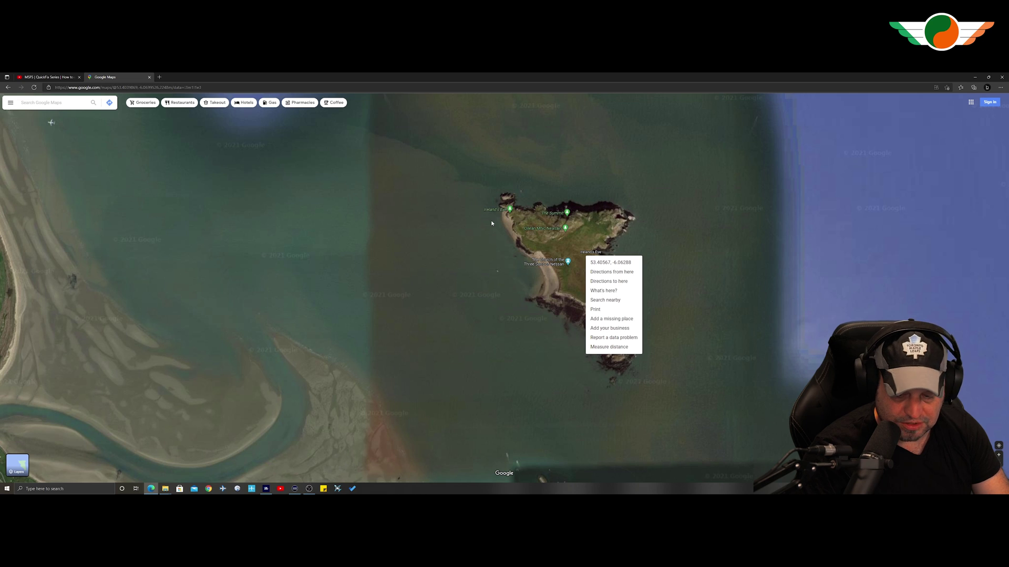
{"action": "key", "text": "alt+Tab"}
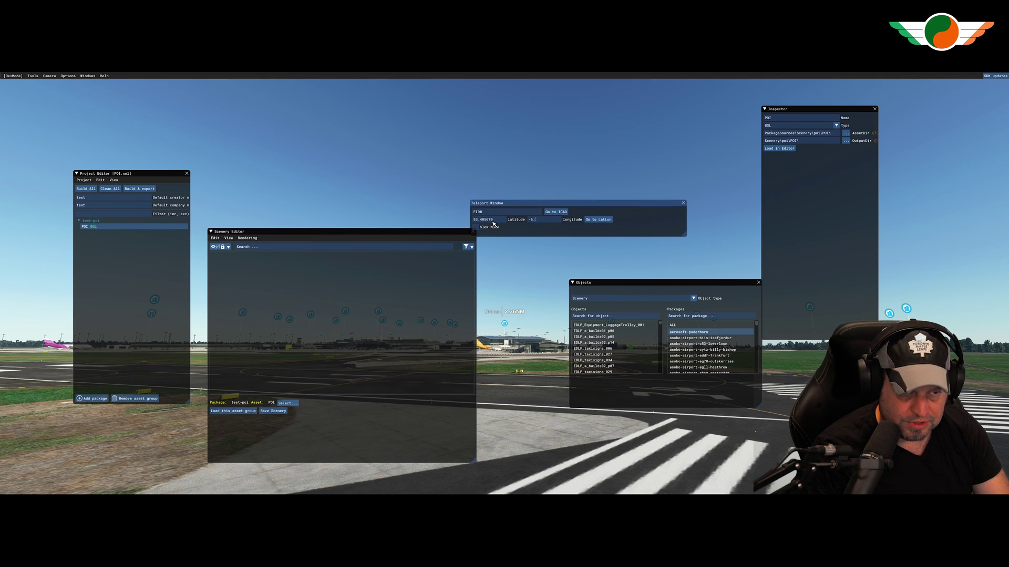
{"action": "key", "text": "alt+Tab"}
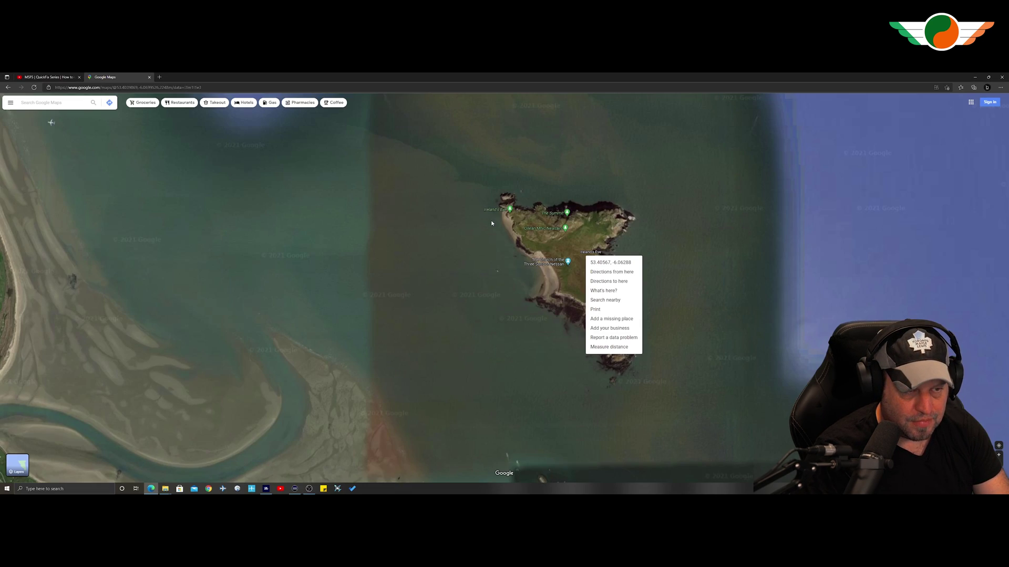
{"action": "key", "text": "alt+Tab"}
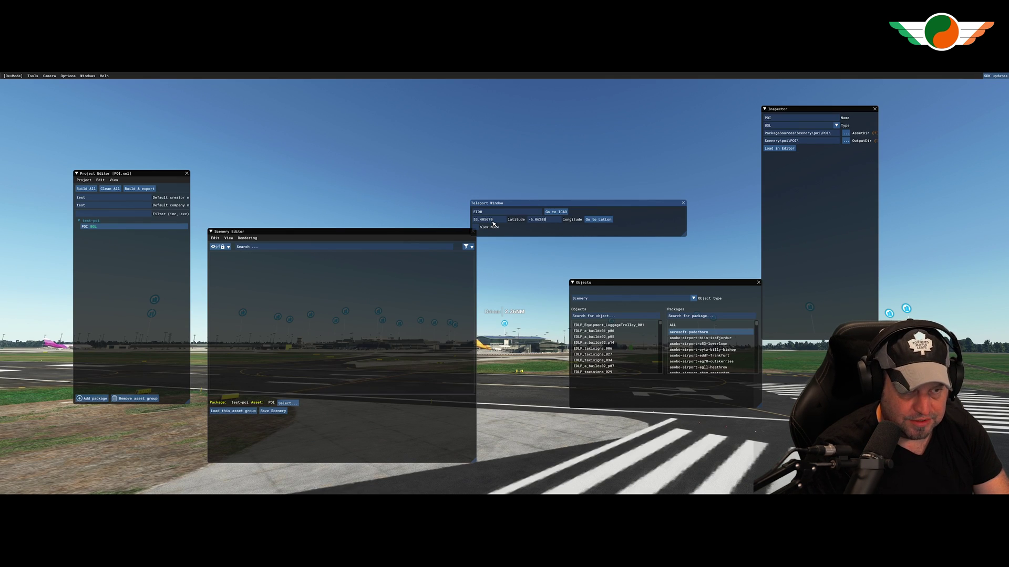
{"action": "left_click", "coordinate": [612, 220]}
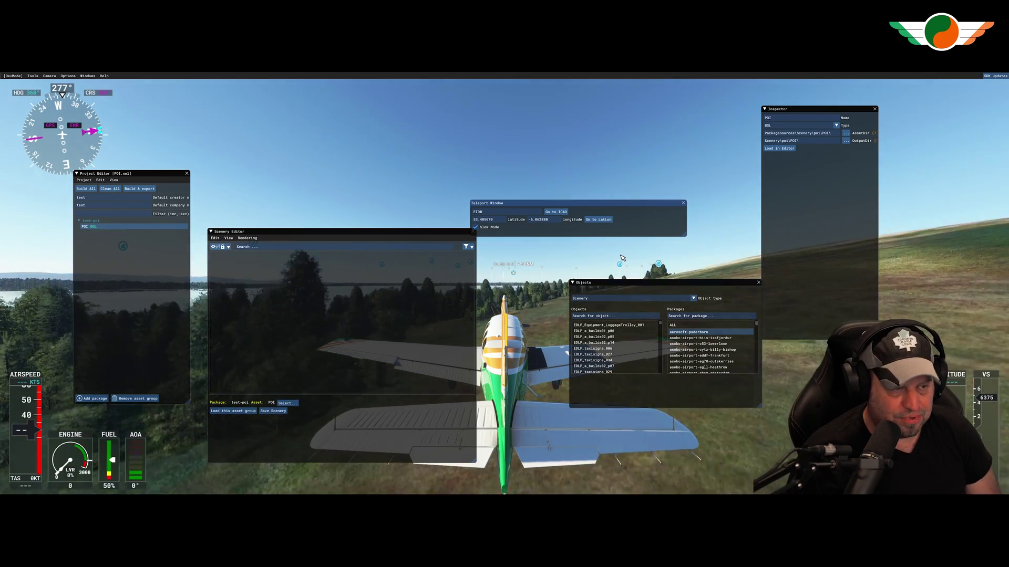
- Slew the aircraft upward, yawing right and pitching down until Ireland's Eye's coastline lies below
{"action": "key", "text": "KP_1"}
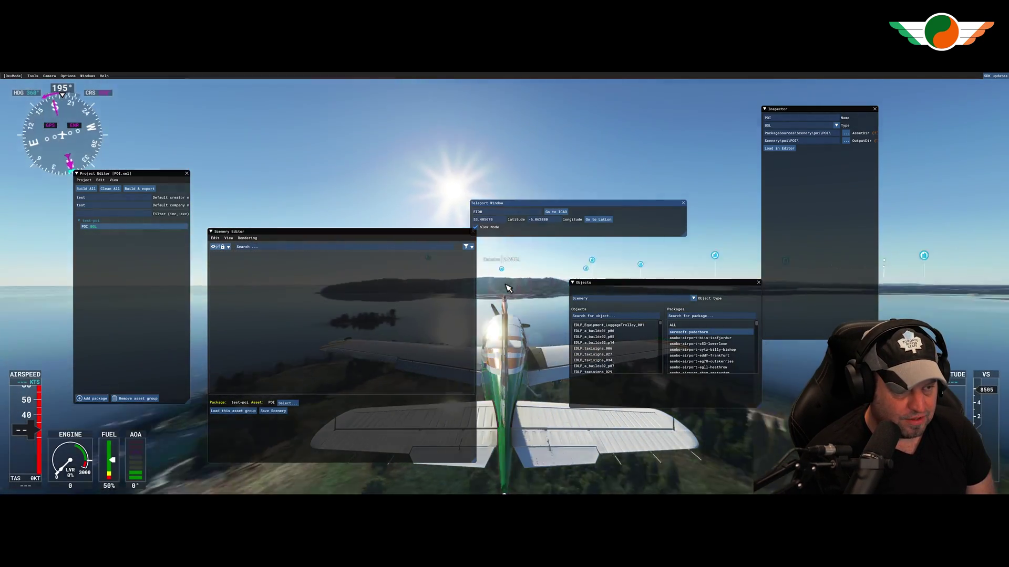
{"action": "key", "text": "KP_3"}
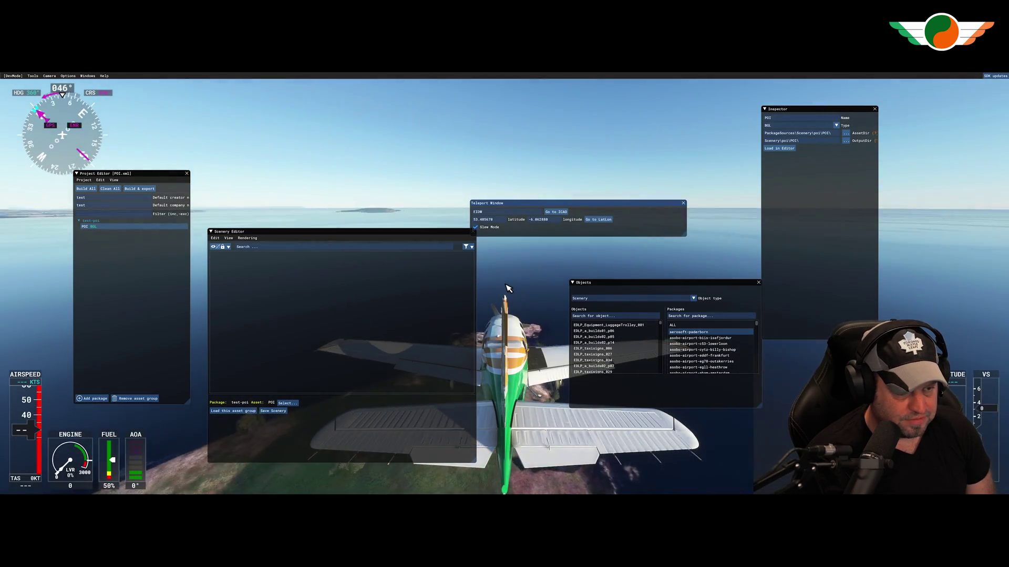
{"action": "key", "text": "KP_9"}
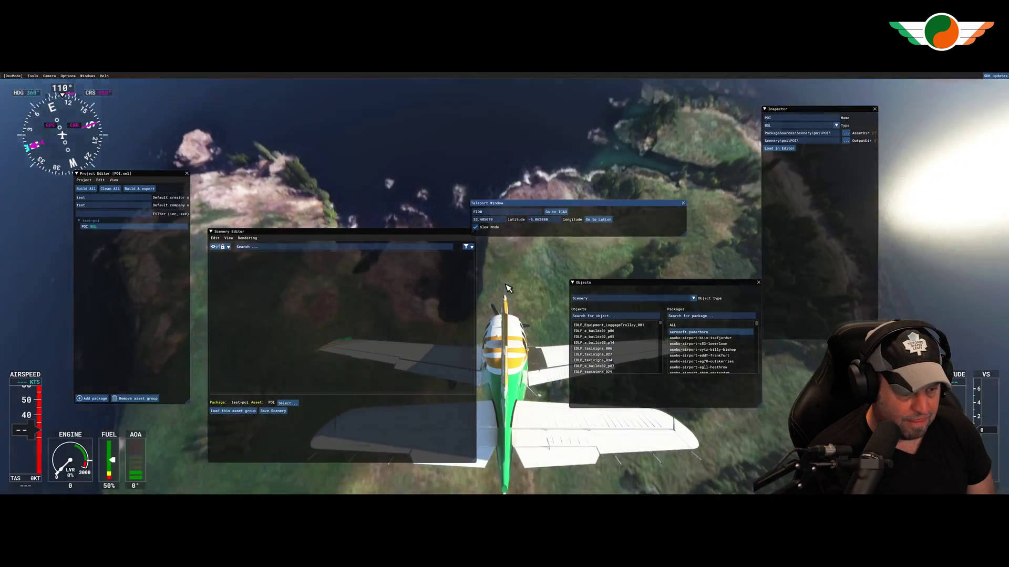
{"action": "key", "text": "KP_3"}
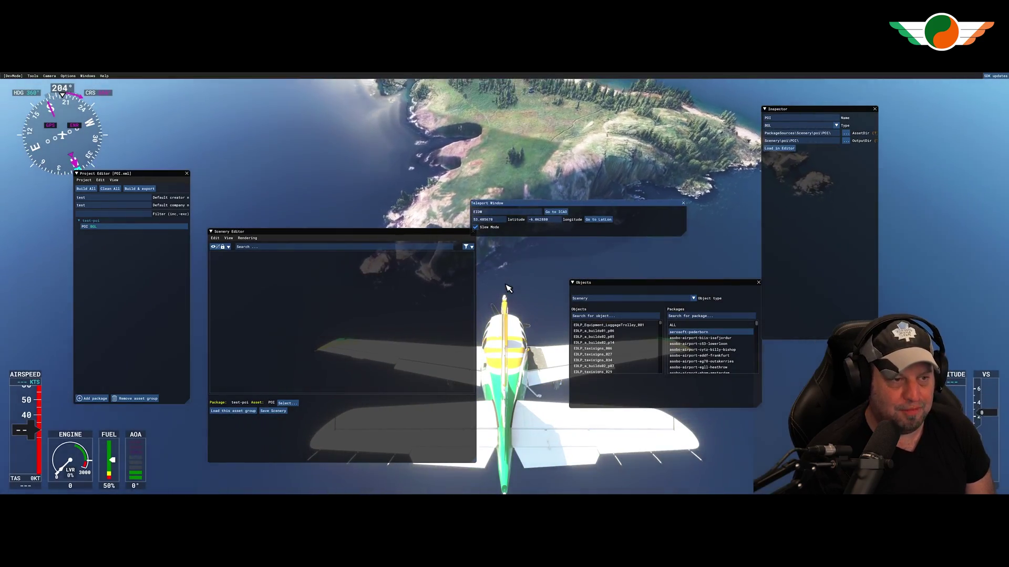
{"action": "key", "text": "KP_7"}
{"action": "key", "text": "KP_3"}
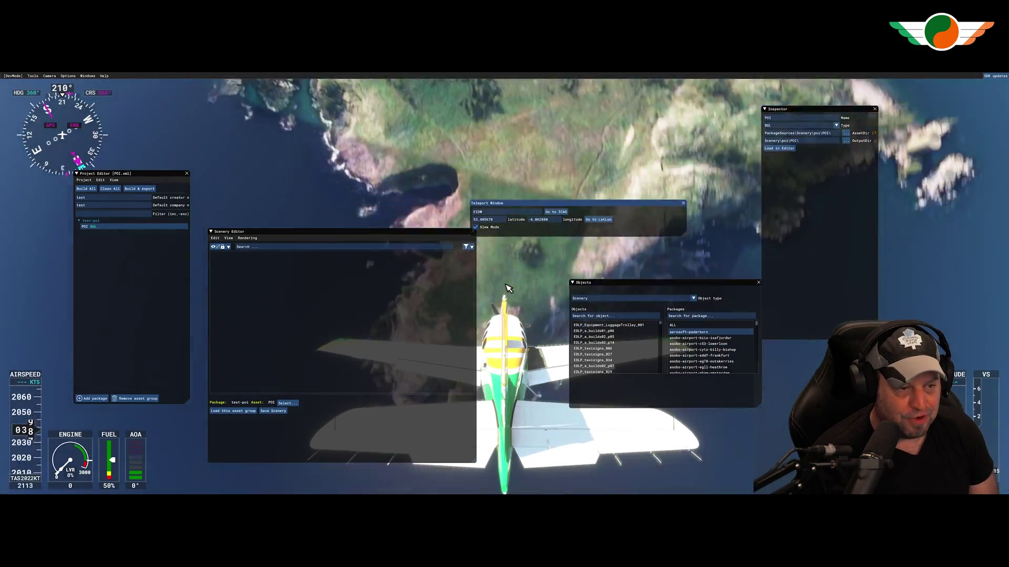
{"action": "key", "text": "KP_3"}
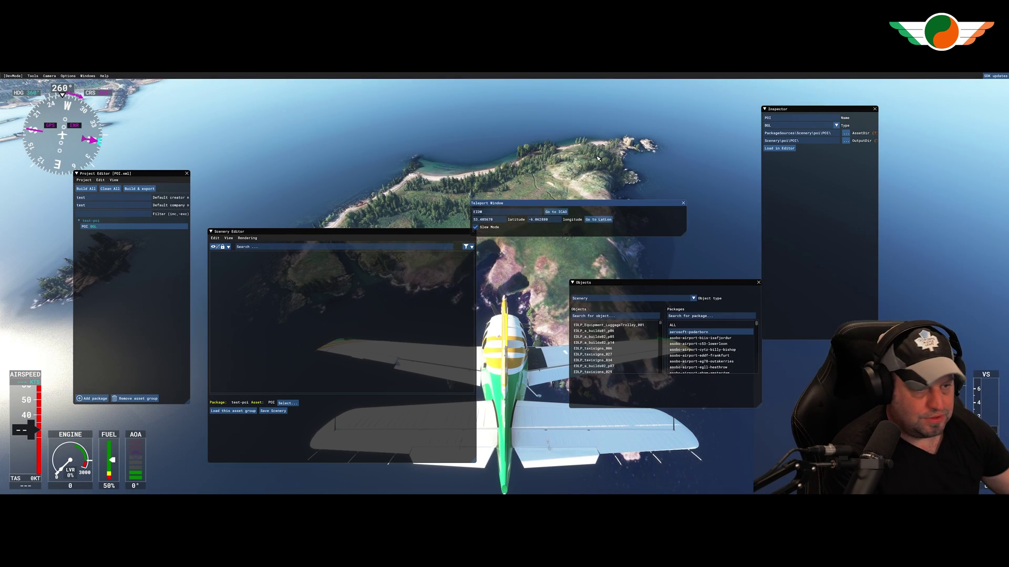
- Move the Teleport, Scenery Editor, Inspector and Objects panels clear of the island view
{"action": "left_click_drag", "start_coordinate": [529, 206], "coordinate": [292, 124]}
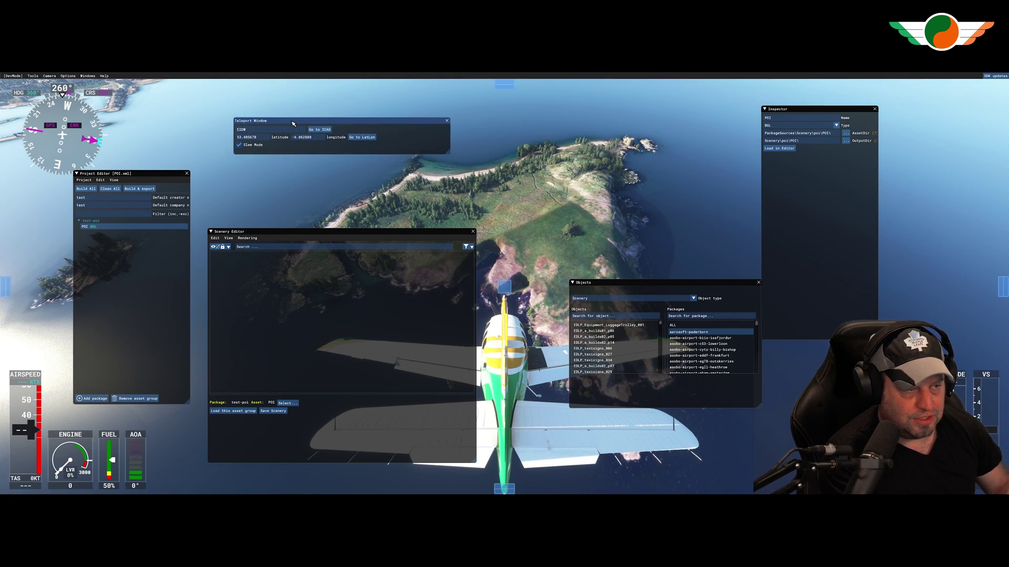
{"action": "left_click_drag", "start_coordinate": [317, 229], "coordinate": [231, 199]}
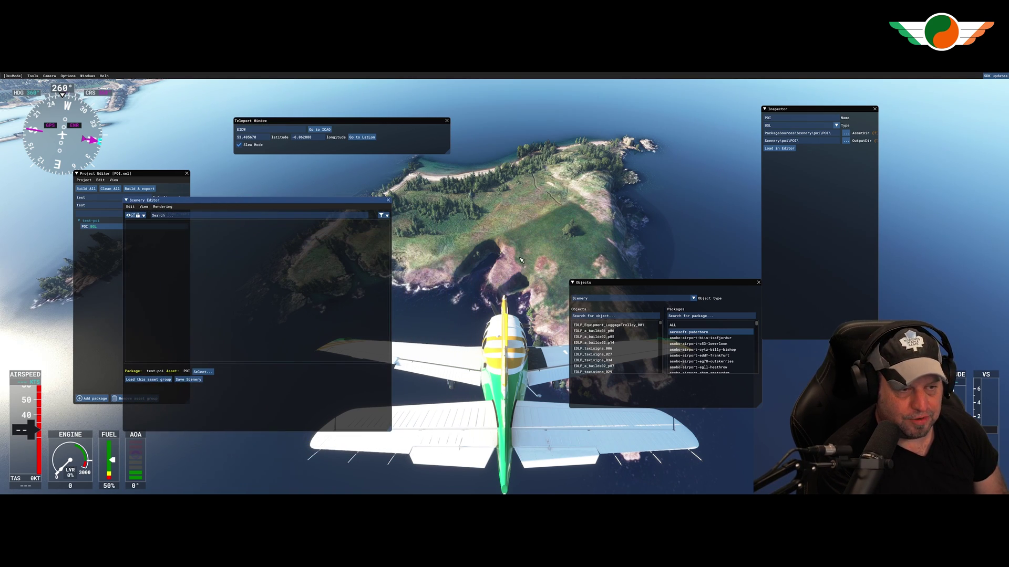
{"action": "left_click_drag", "start_coordinate": [809, 109], "coordinate": [896, 98]}
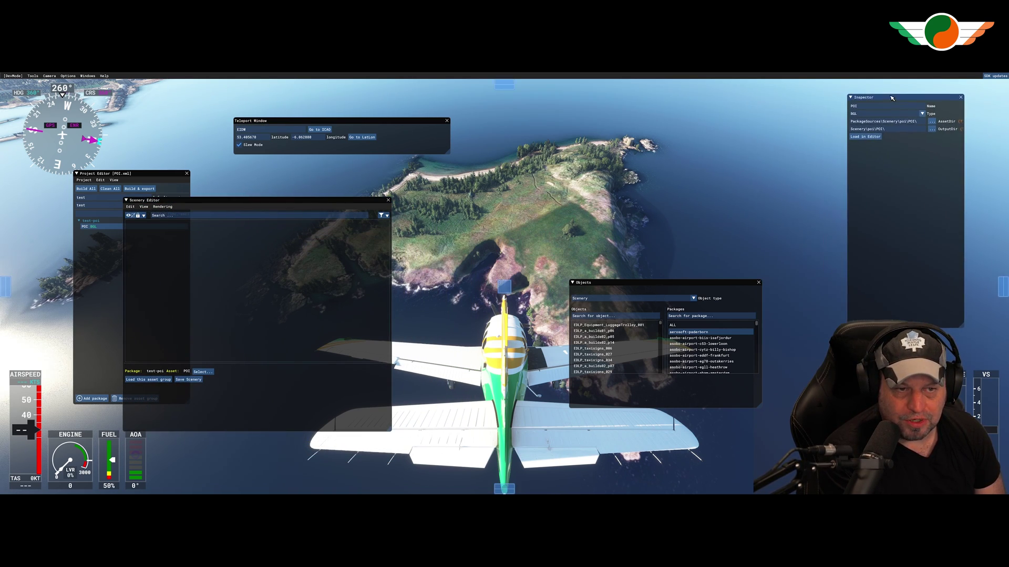
{"action": "left_click_drag", "start_coordinate": [641, 283], "coordinate": [707, 189]}
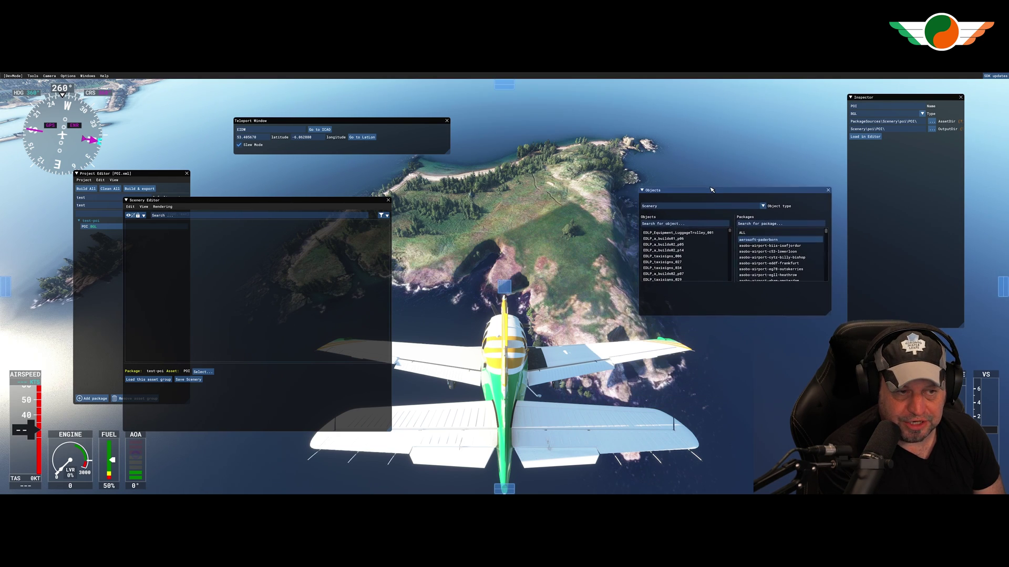
- Set the Object type to LandmarkLocation and pick POI from the Objects list
{"action": "left_click", "coordinate": [673, 207]}
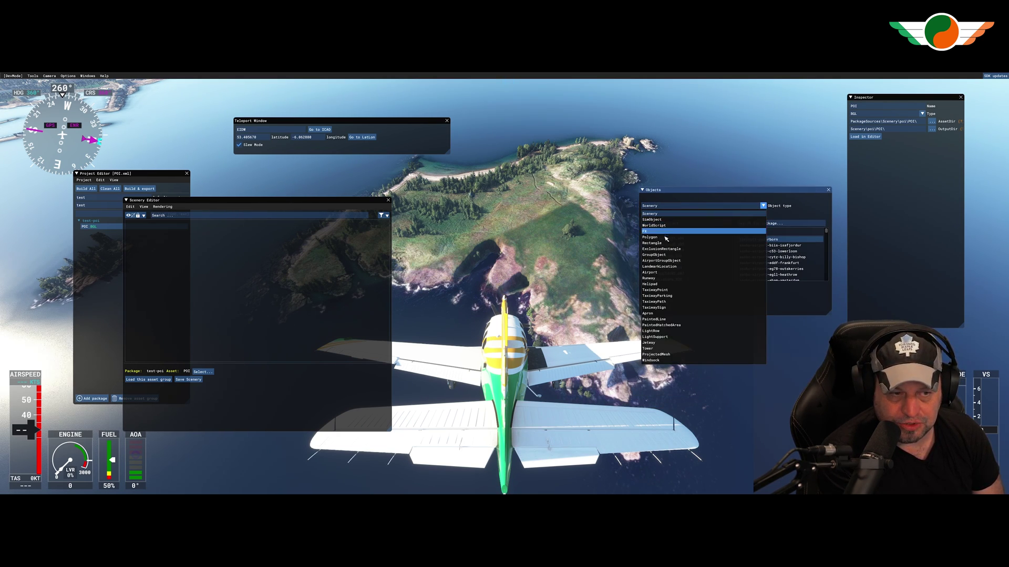
{"action": "left_click", "coordinate": [672, 266]}
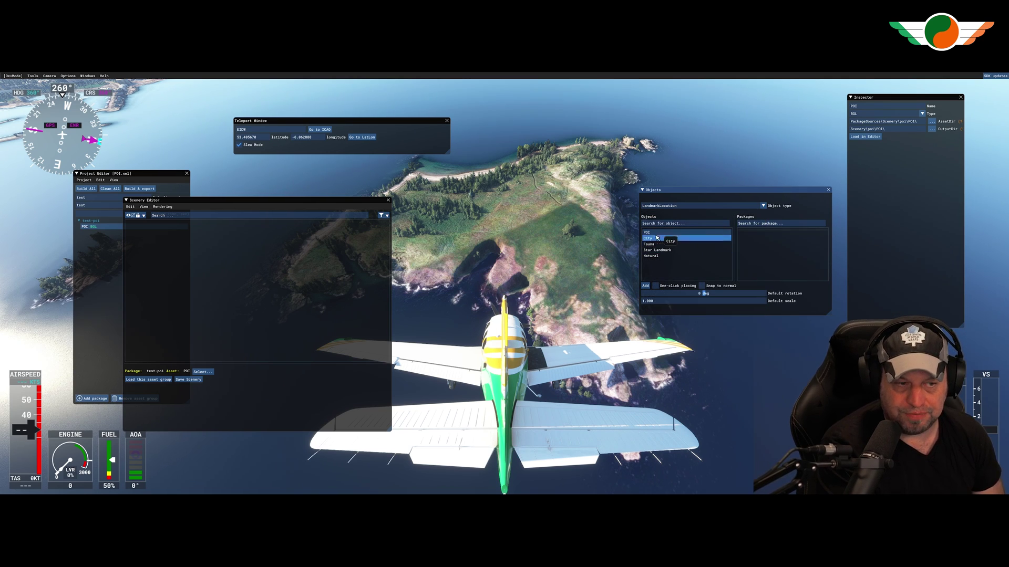
{"action": "mouse_move", "coordinate": [655, 232]}
{"action": "left_mouse_down"}
{"action": "mouse_move", "coordinate": [662, 259]}
{"action": "mouse_move", "coordinate": [659, 246]}
{"action": "left_mouse_up"}
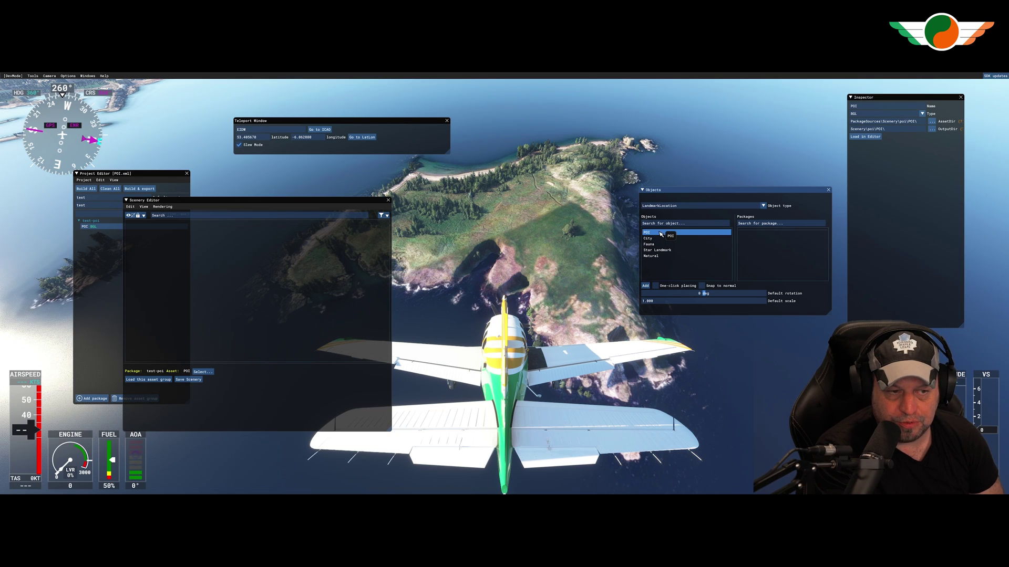
- Add a POI landmark and drag its gizmo onto the island's grassy top
{"action": "left_click", "coordinate": [647, 287]}
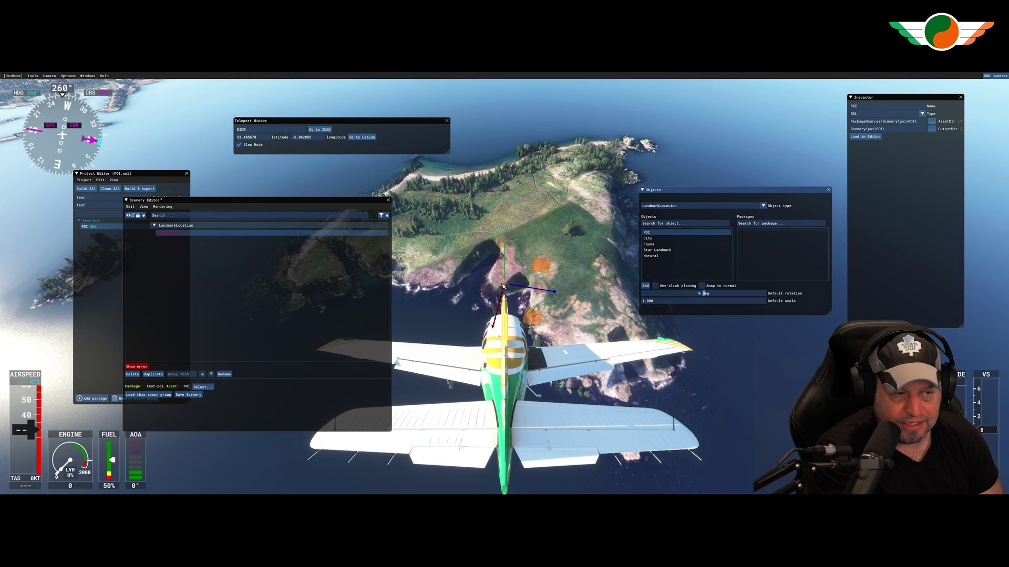
{"action": "left_click_drag", "start_coordinate": [503, 285], "coordinate": [511, 215]}
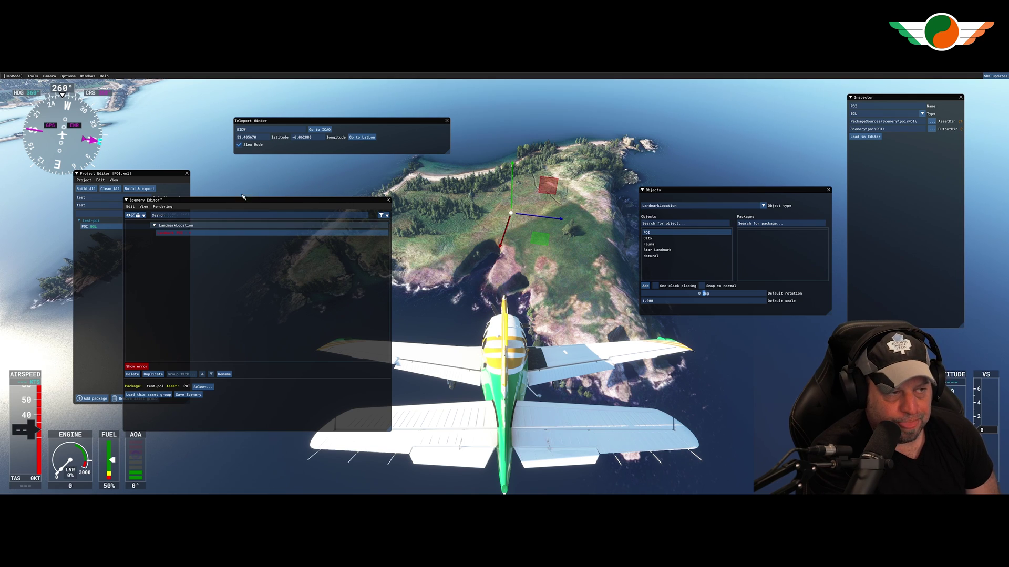
- Select the new landmark in the Scenery Editor and show its Properties panel
{"action": "left_click", "coordinate": [184, 235]}
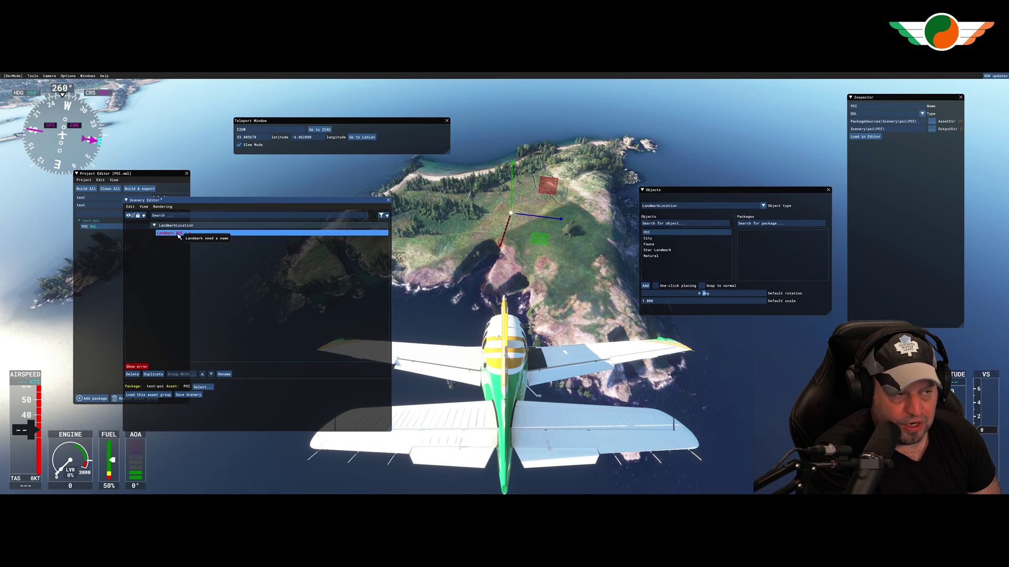
{"action": "left_click_drag", "start_coordinate": [209, 204], "coordinate": [280, 203]}
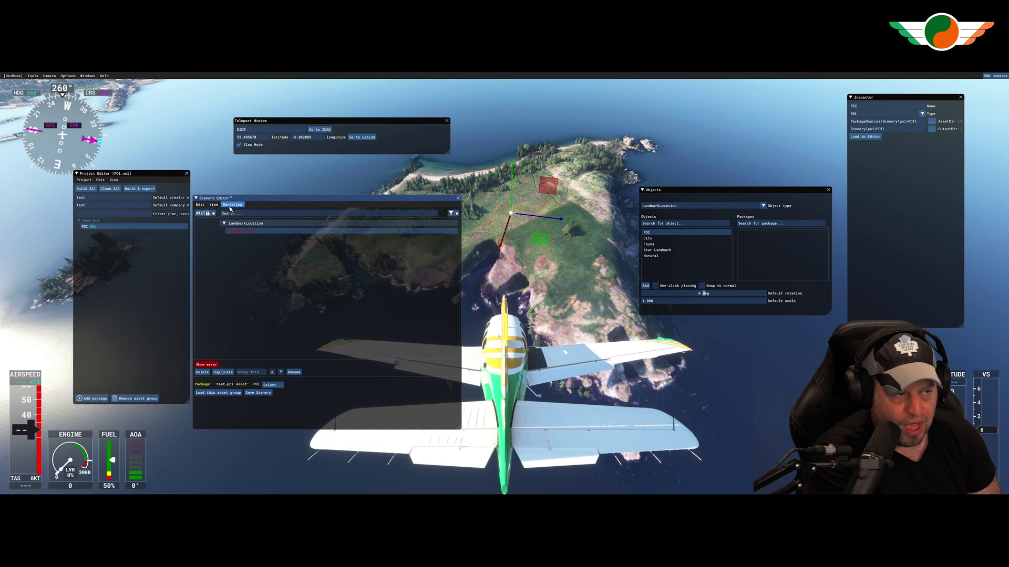
{"action": "left_click", "coordinate": [214, 205]}
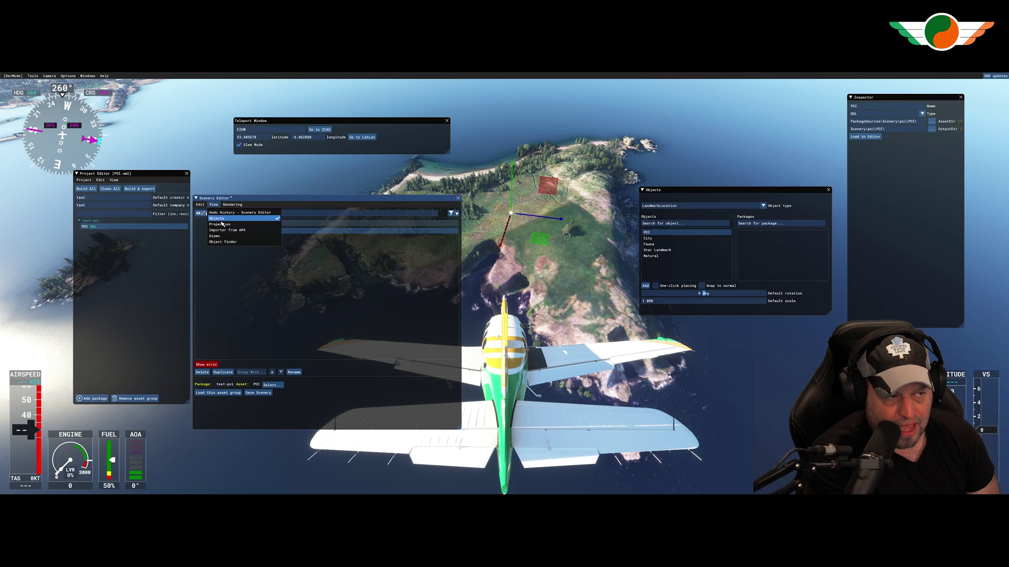
{"action": "left_click", "coordinate": [220, 225]}
{"action": "left_click_drag", "start_coordinate": [238, 99], "coordinate": [332, 159]}
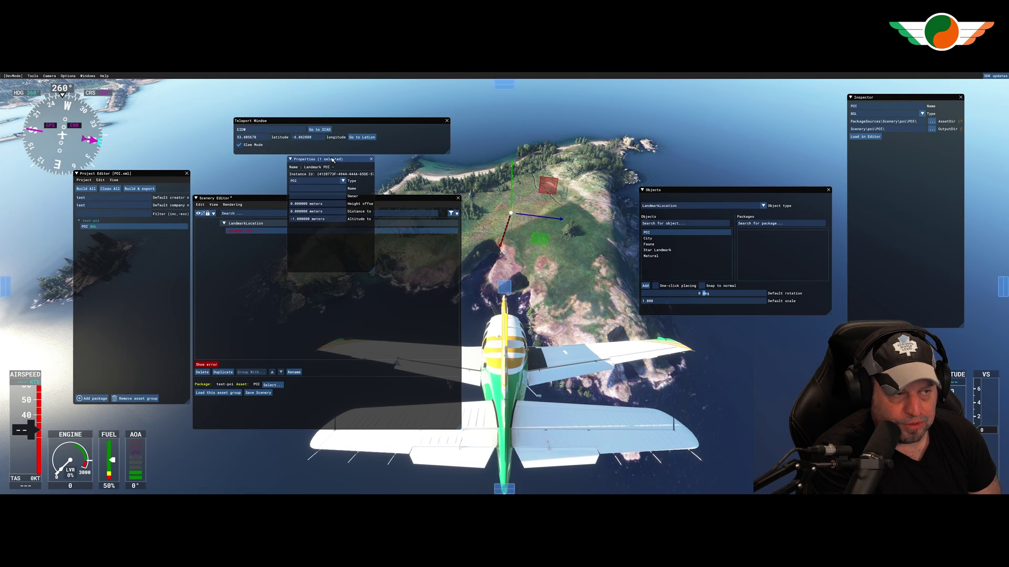
- Enter Ireland's Eye in the landmark's Name field
{"action": "left_click", "coordinate": [325, 189]}
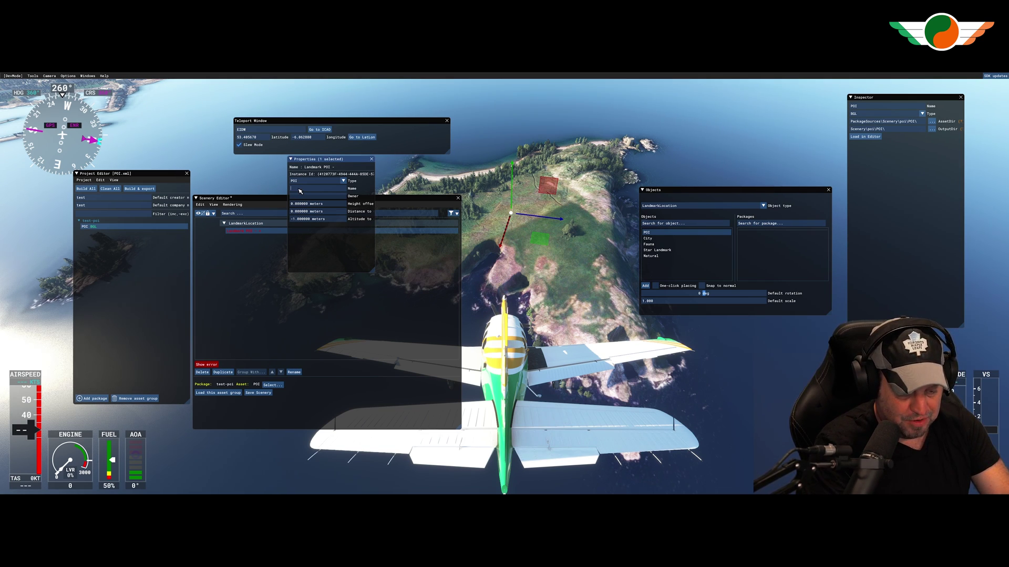
{"action": "type", "text": "iREL"}
{"action": "key", "text": "BackSpace"}
{"action": "key", "text": "BackSpace"}
{"action": "key", "text": "BackSpace"}
{"action": "key", "text": "BackSpace"}
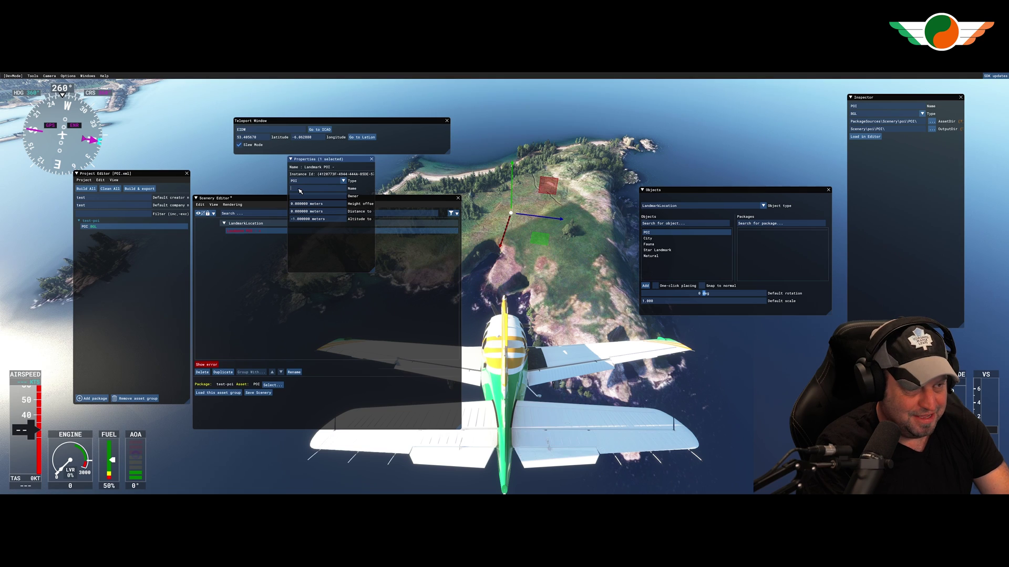
{"action": "type", "text": "Irelan"}
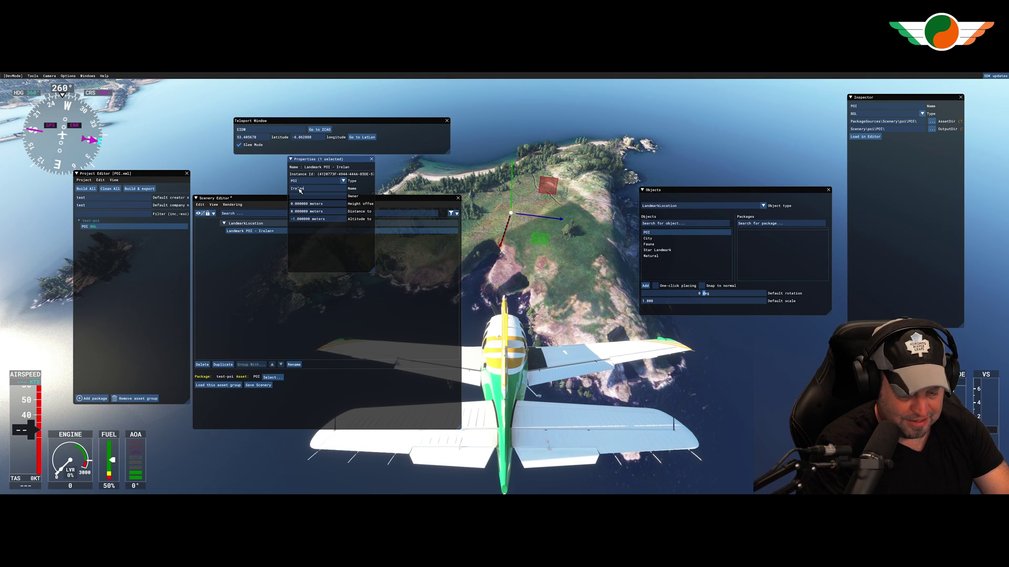
{"action": "type", "text": "d'"}
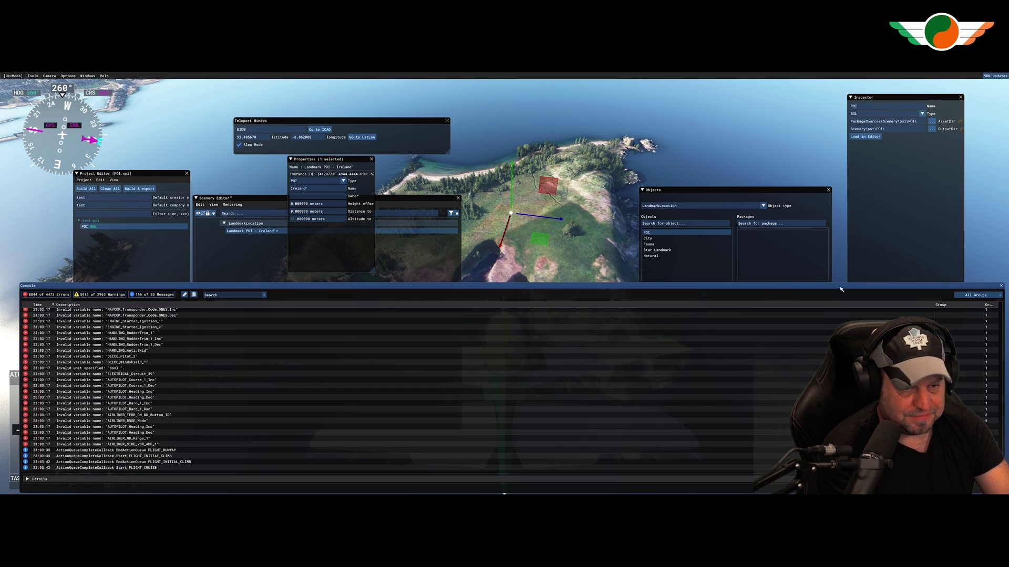
{"action": "left_click", "coordinate": [1000, 287]}
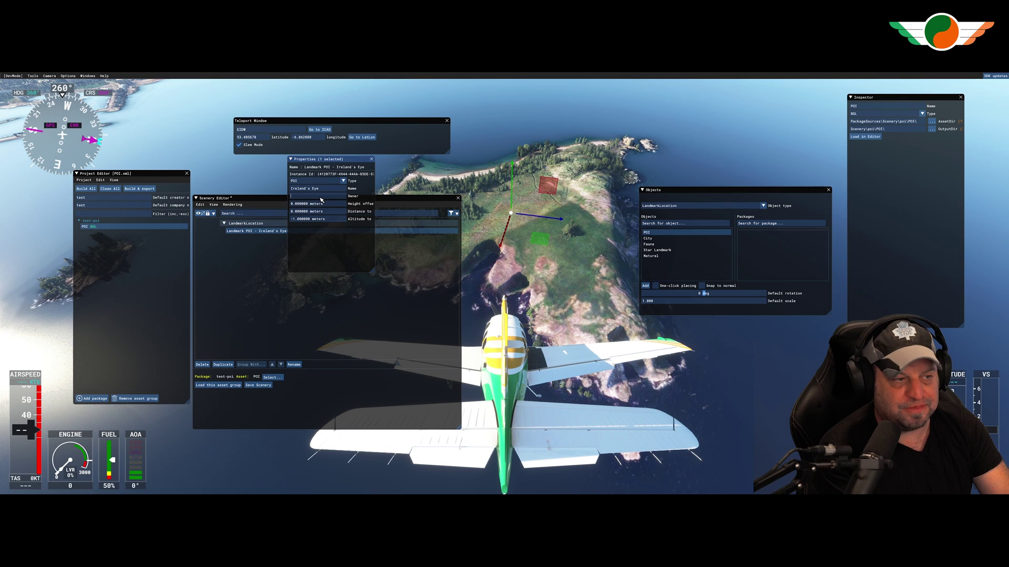
{"action": "type", "text": "Gibbo"}
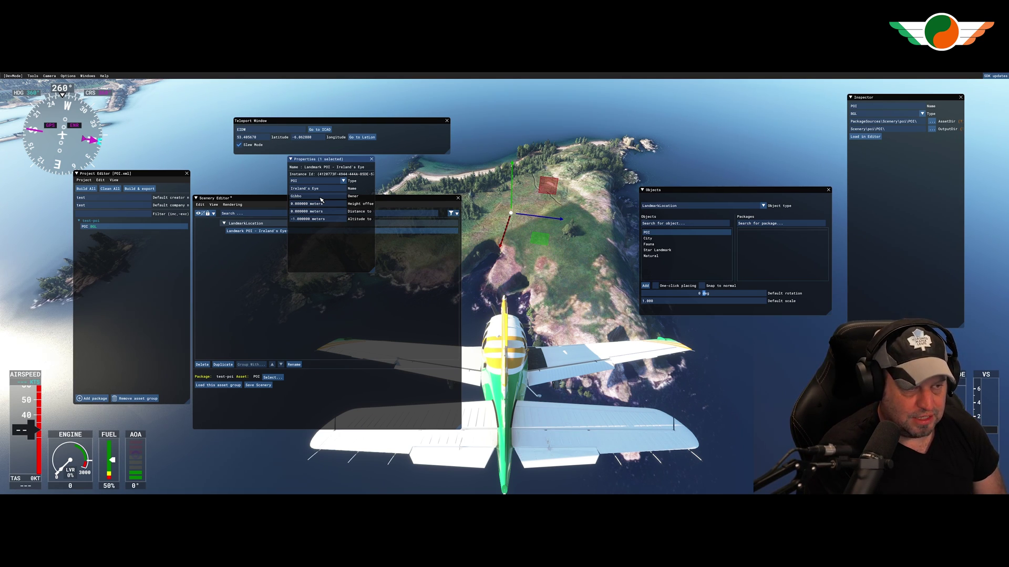
- Close the landmark properties and select the 'Landmark POI - Ireland's Eye' entry
{"action": "left_click", "coordinate": [372, 159]}
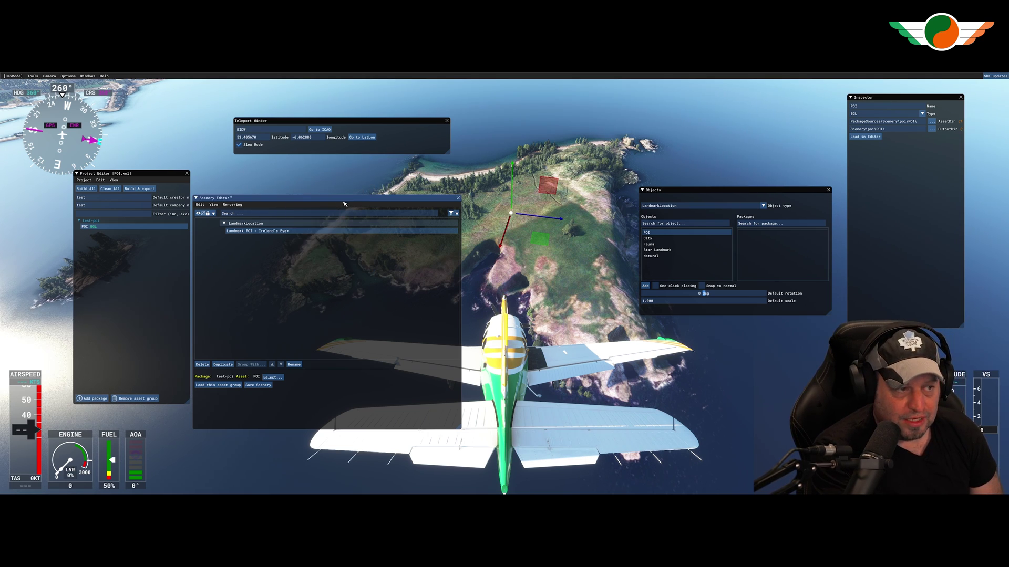
{"action": "left_click_drag", "start_coordinate": [329, 198], "coordinate": [284, 199]}
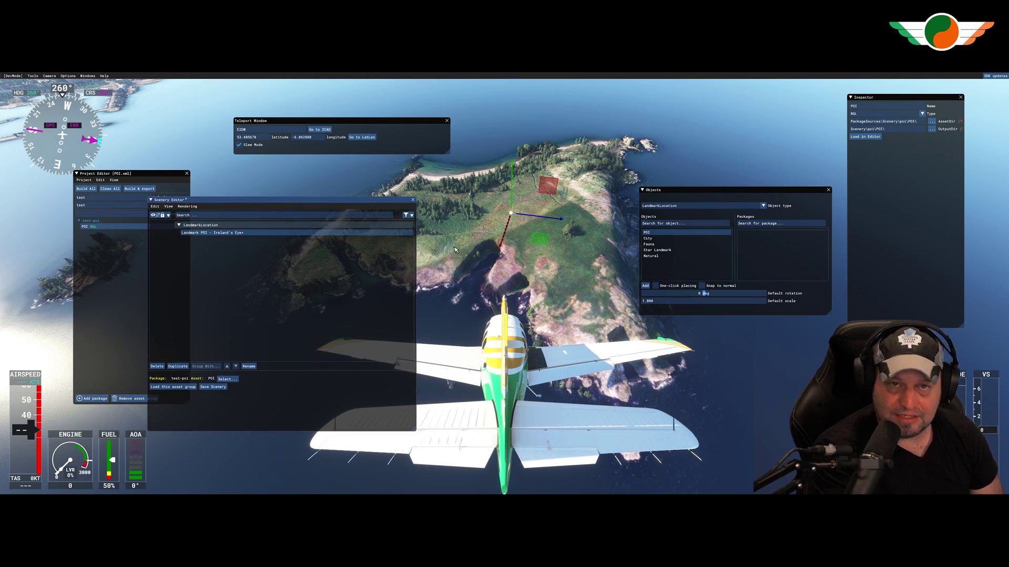
{"action": "left_click", "coordinate": [229, 234]}
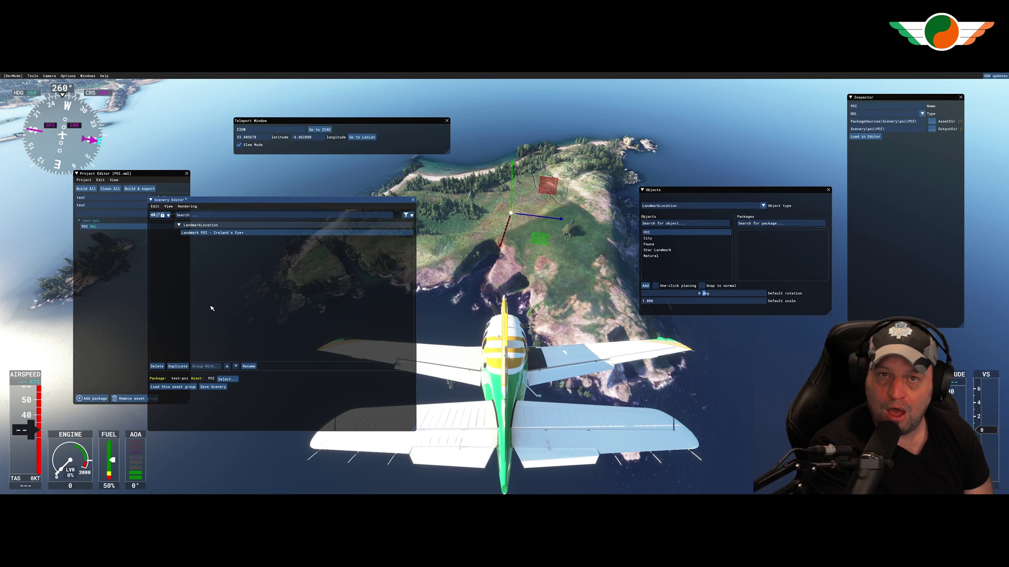
{"action": "left_click_drag", "start_coordinate": [240, 203], "coordinate": [312, 199]}
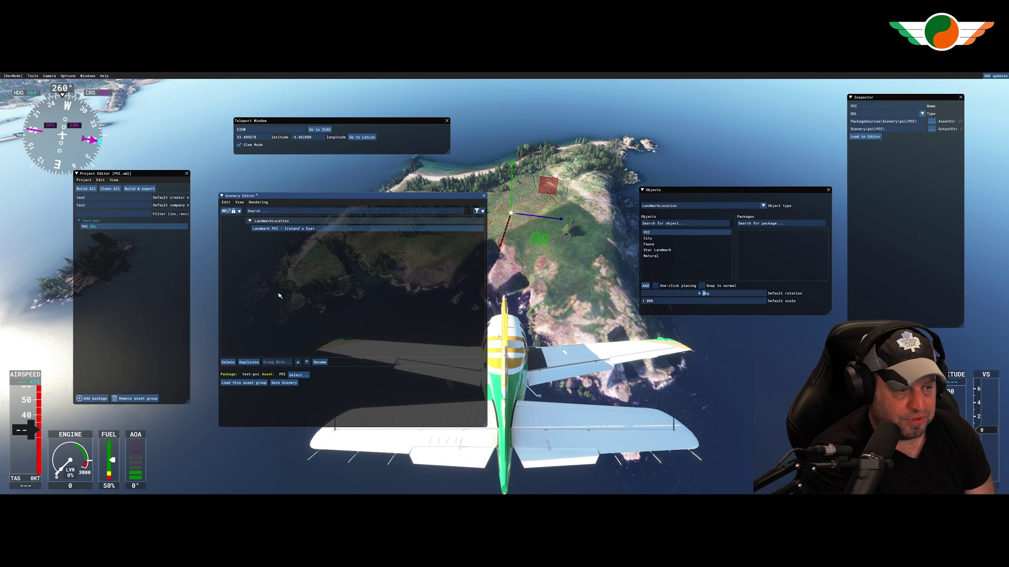
- Save the scenery as irelandseye.xml in POI\PackageSources\Scenery\poi\POI
{"action": "left_click", "coordinate": [278, 385]}
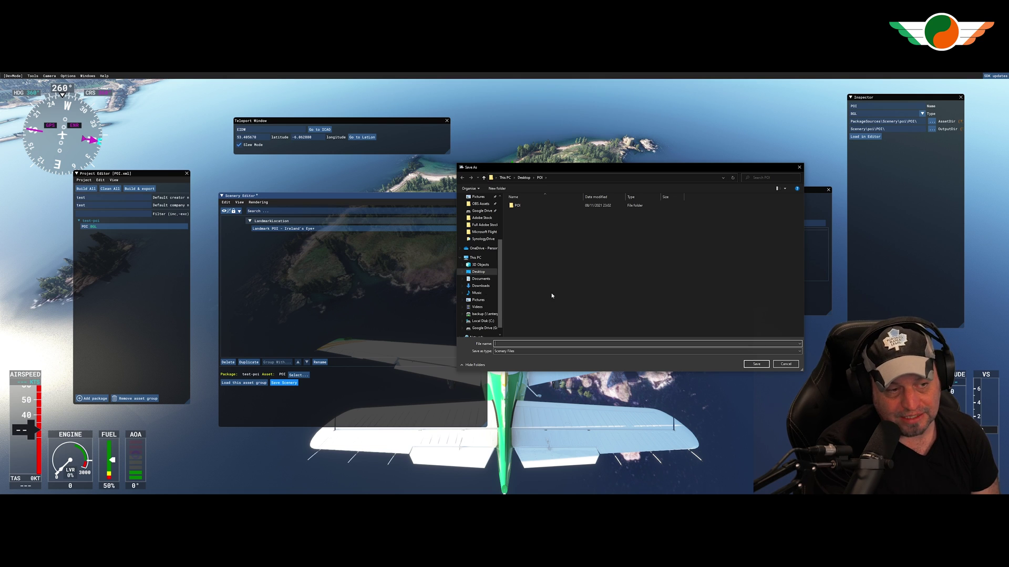
{"action": "double_click", "coordinate": [517, 205]}
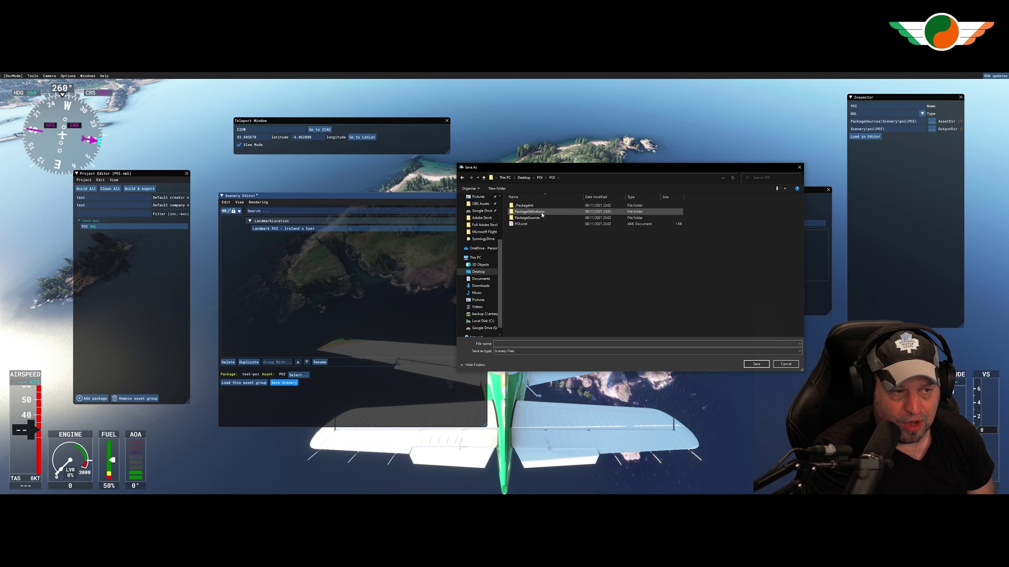
{"action": "double_click", "coordinate": [532, 212]}
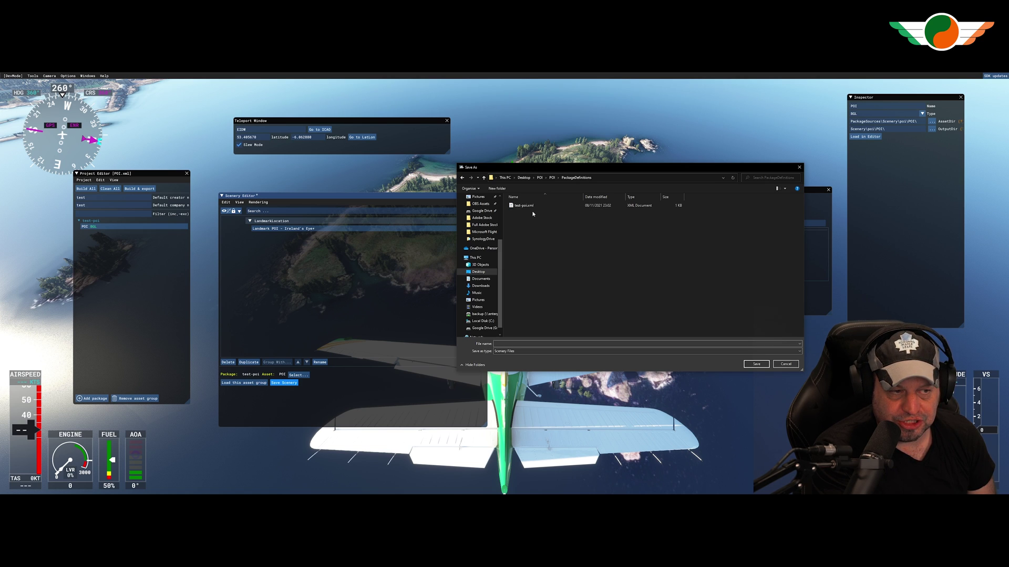
{"action": "left_click", "coordinate": [552, 178]}
{"action": "double_click", "coordinate": [537, 218]}
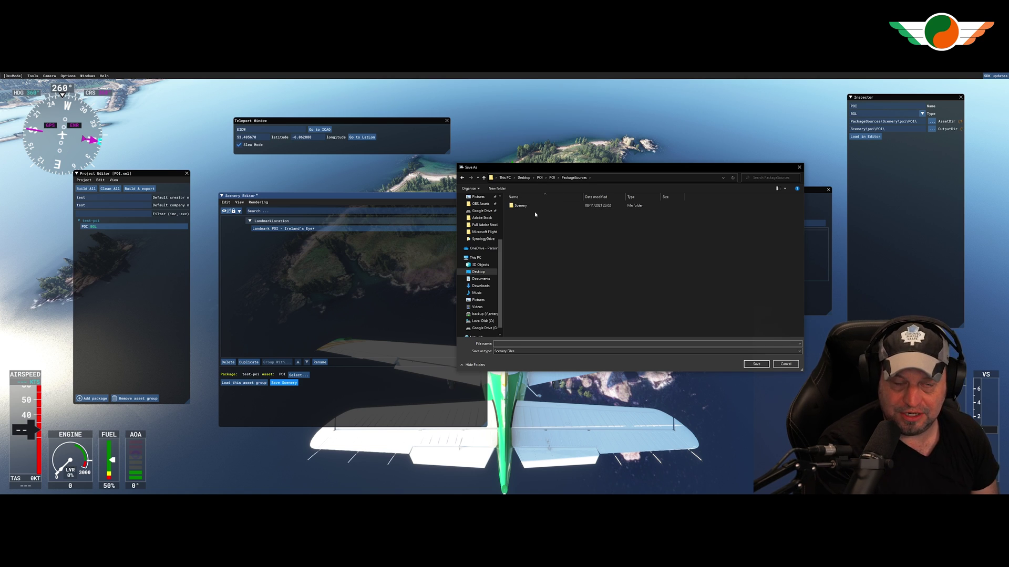
{"action": "double_click", "coordinate": [527, 208]}
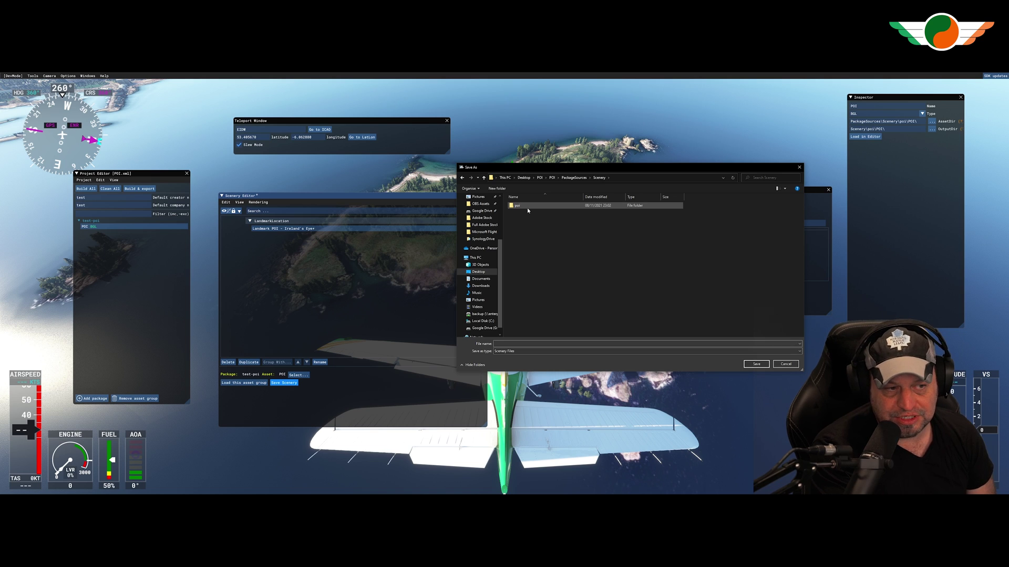
{"action": "double_click", "coordinate": [527, 206]}
{"action": "double_click", "coordinate": [528, 206]}
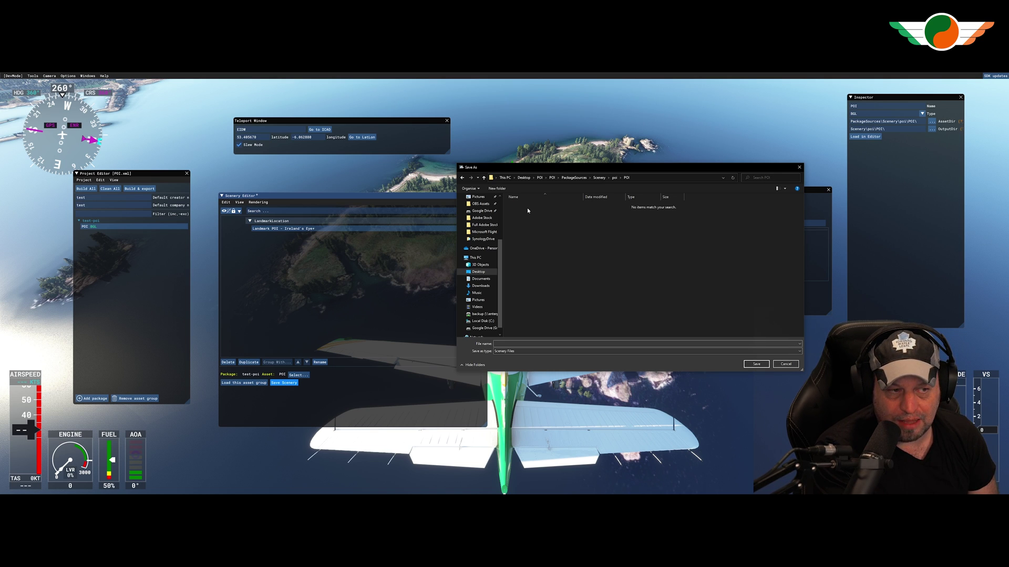
{"action": "left_click", "coordinate": [516, 344]}
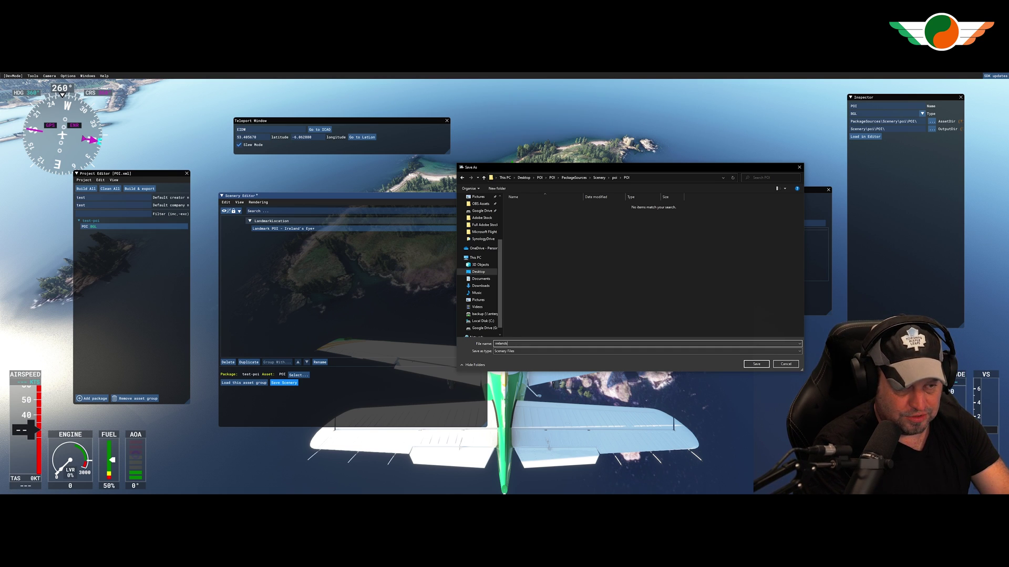
{"action": "key", "text": "Return"}
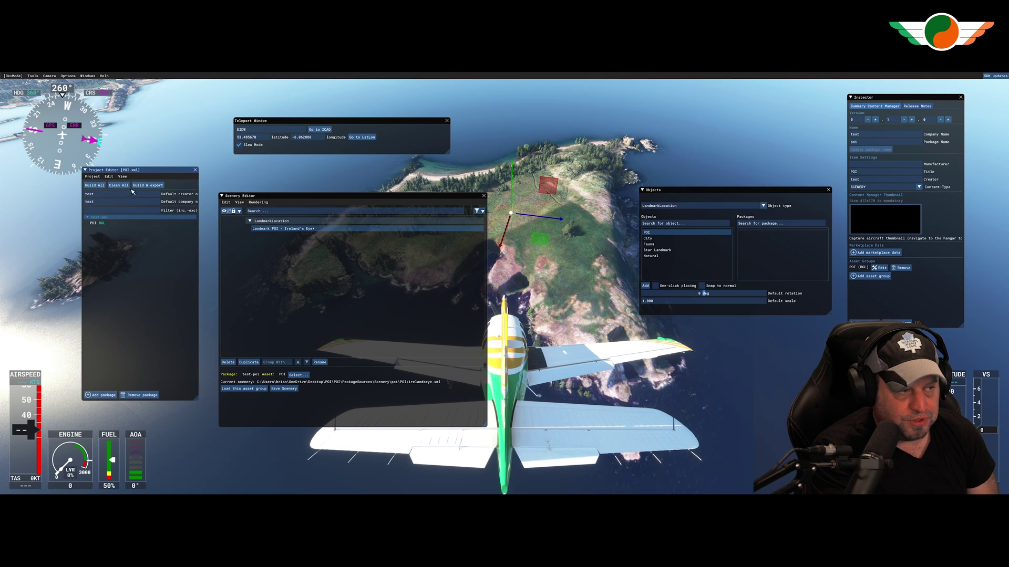
- Build and export the package into a new poiexport folder on the Desktop
{"action": "left_click", "coordinate": [148, 186]}
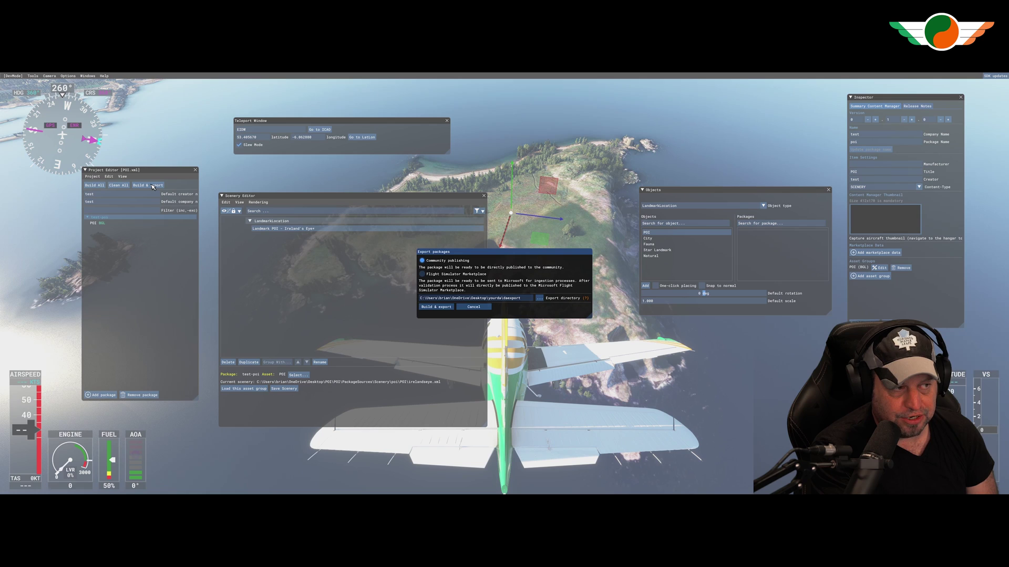
{"action": "left_click", "coordinate": [540, 299]}
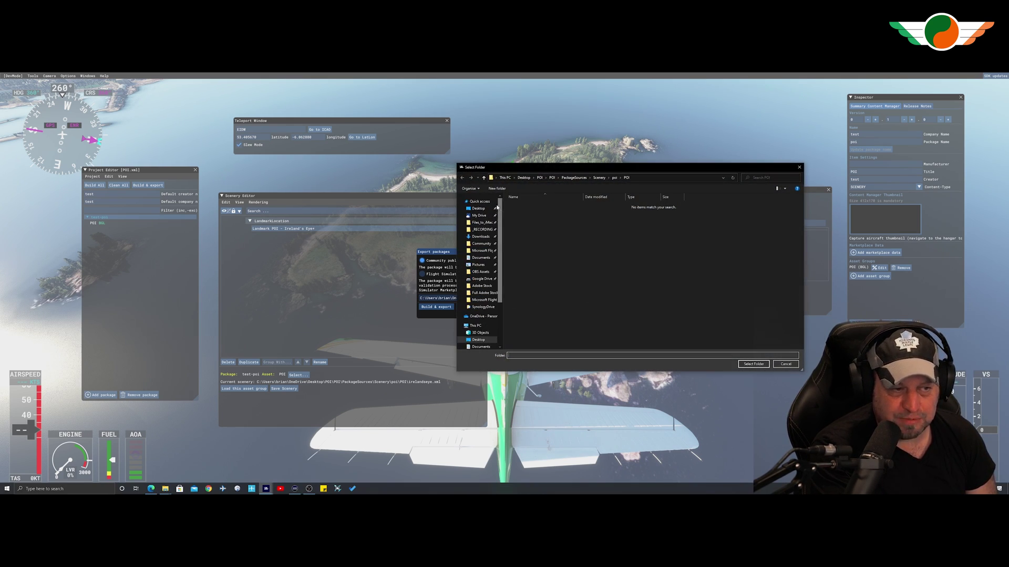
{"action": "left_click", "coordinate": [480, 208]}
{"action": "left_click", "coordinate": [497, 188]}
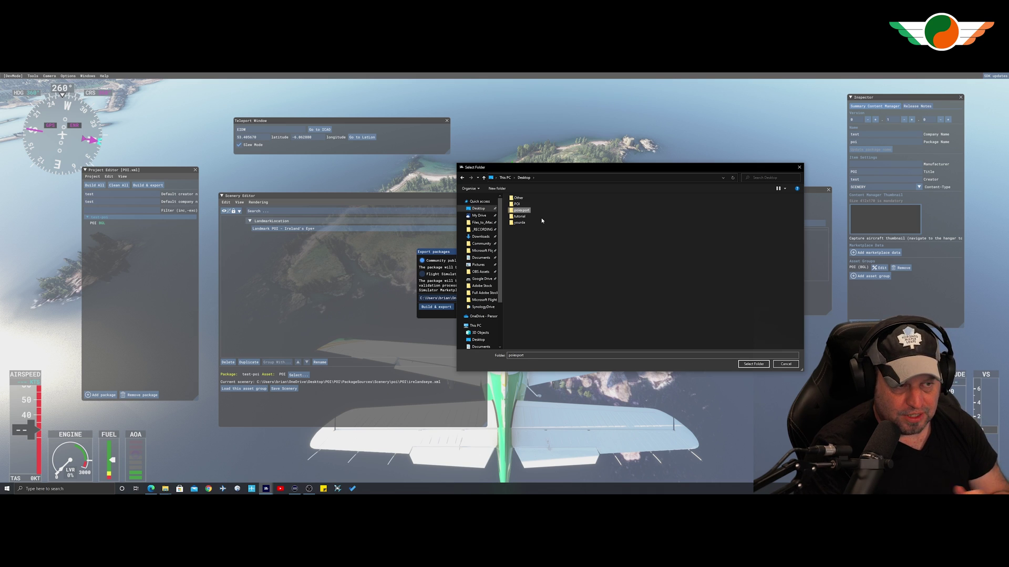
{"action": "key", "text": "Return"}
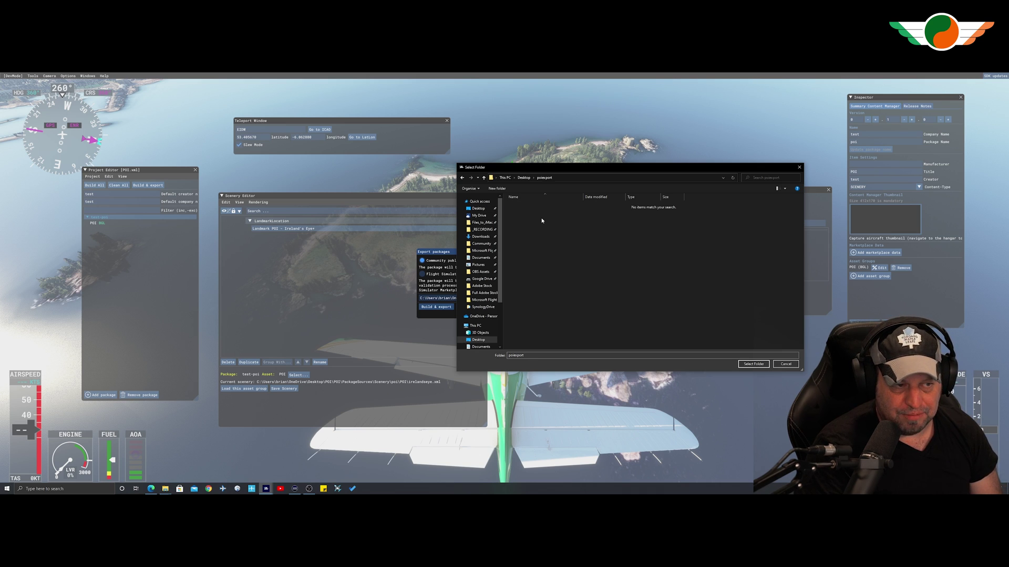
{"action": "left_click", "coordinate": [754, 364]}
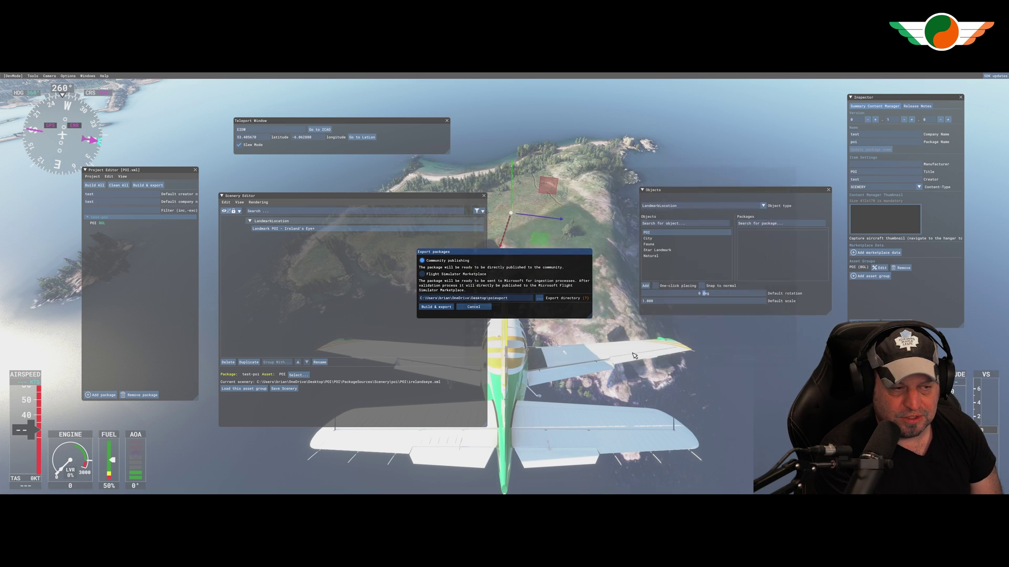
{"action": "left_click", "coordinate": [440, 307]}
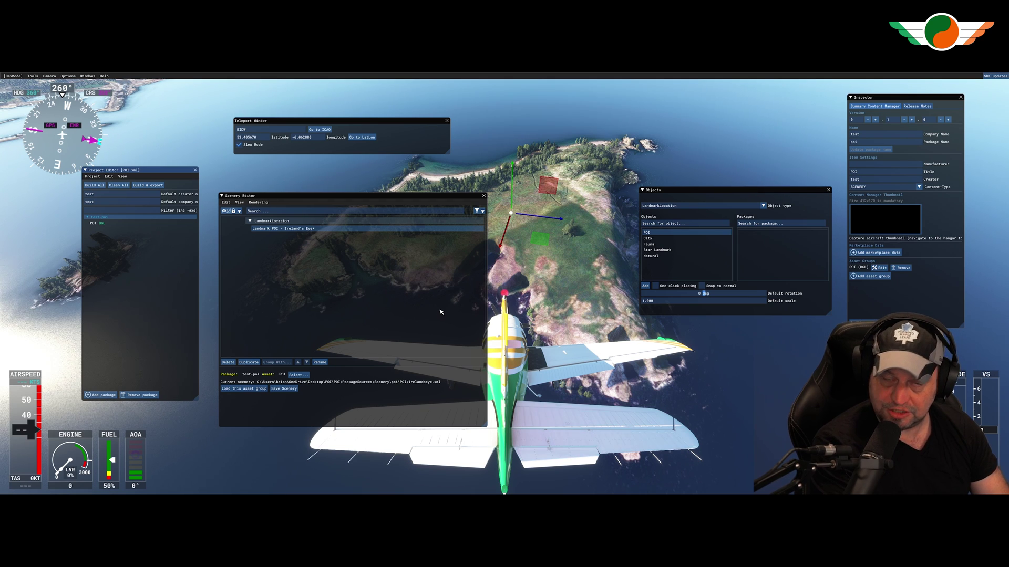
- Extract export.zip inside the Desktop poiexport\Community folder
{"action": "key", "text": "super"}
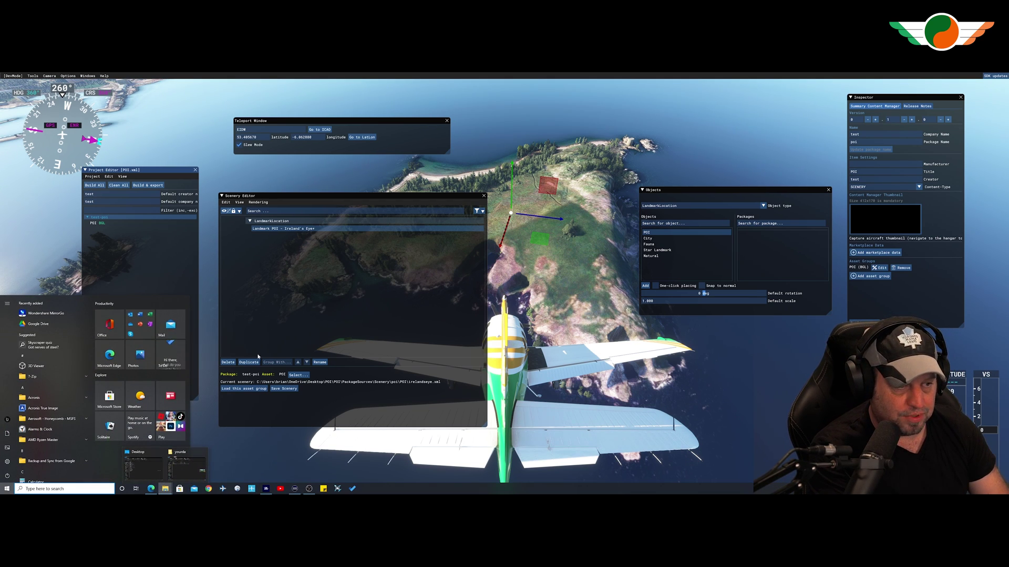
{"action": "left_click", "coordinate": [138, 462]}
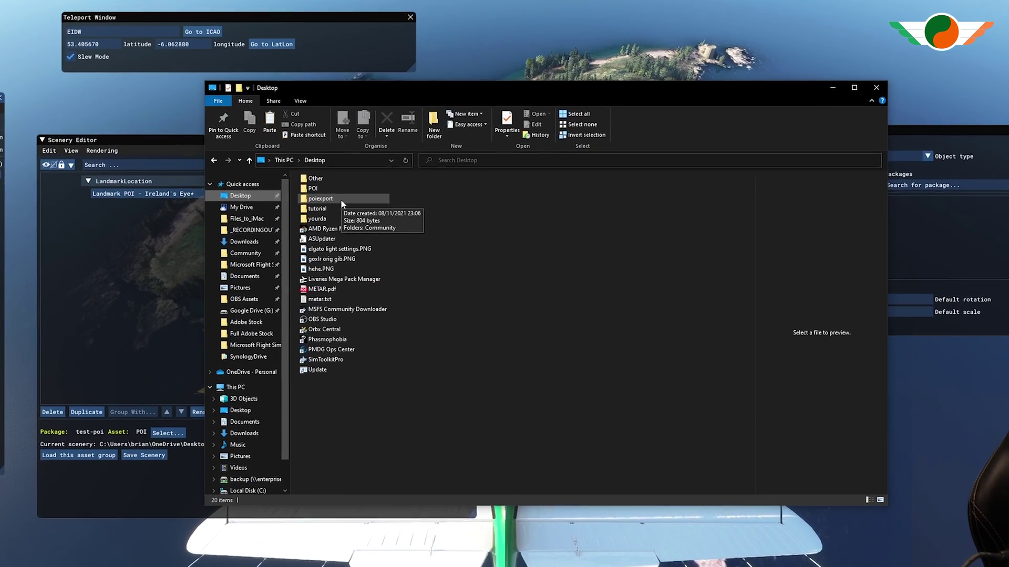
{"action": "double_click", "coordinate": [389, 230]}
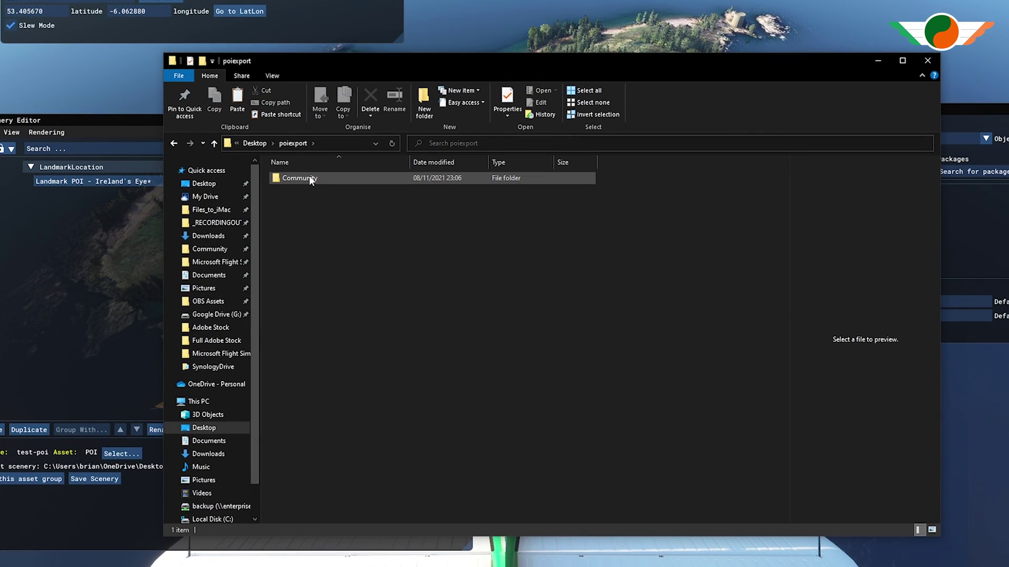
{"action": "double_click", "coordinate": [308, 174]}
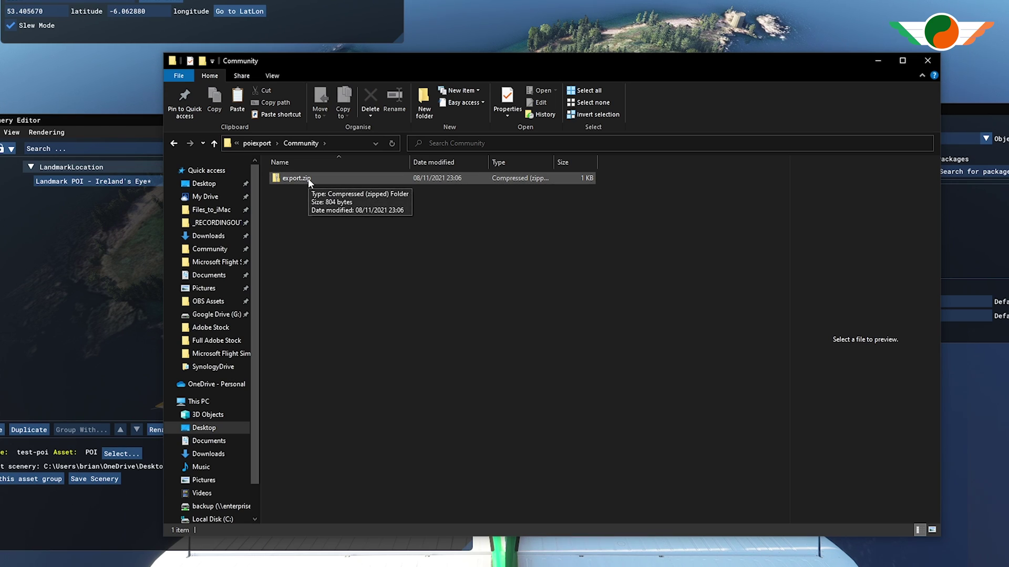
{"action": "right_click", "coordinate": [308, 179]}
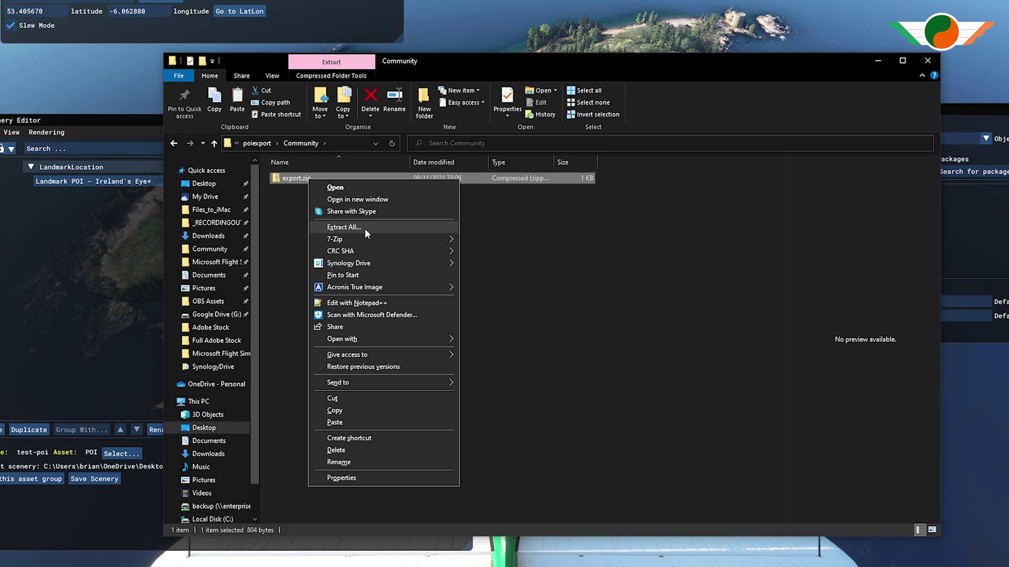
{"action": "left_click", "coordinate": [365, 228]}
{"action": "left_click", "coordinate": [604, 384]}
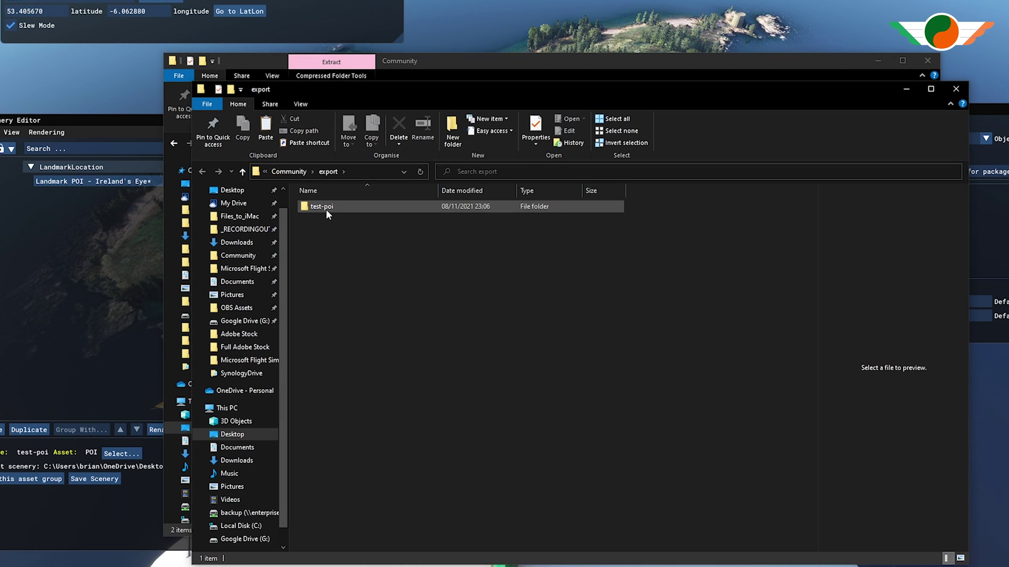
- Copy the extracted test-poi folder into the simulator's Community folder
{"action": "double_click", "coordinate": [326, 210]}
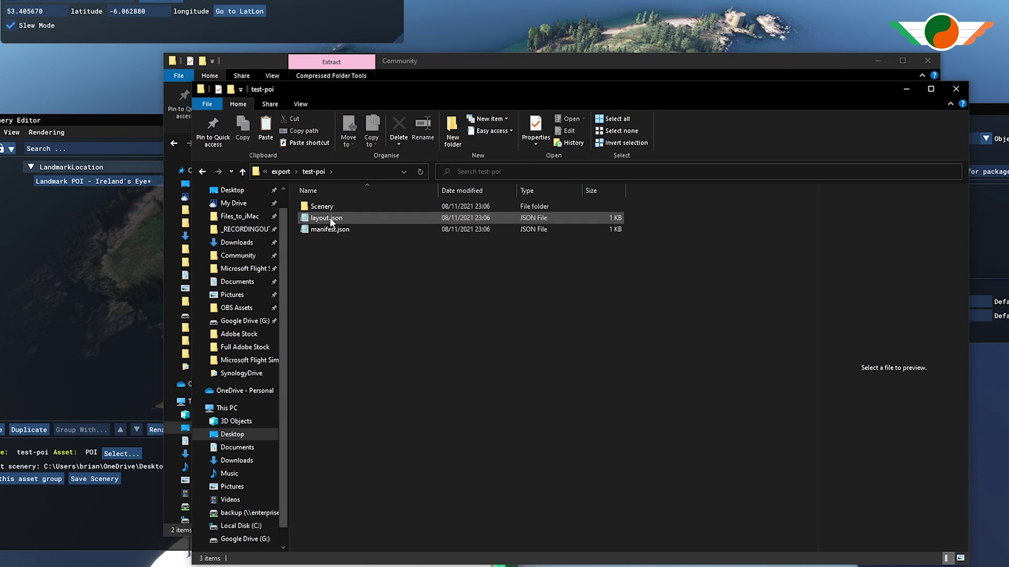
{"action": "left_click", "coordinate": [284, 173]}
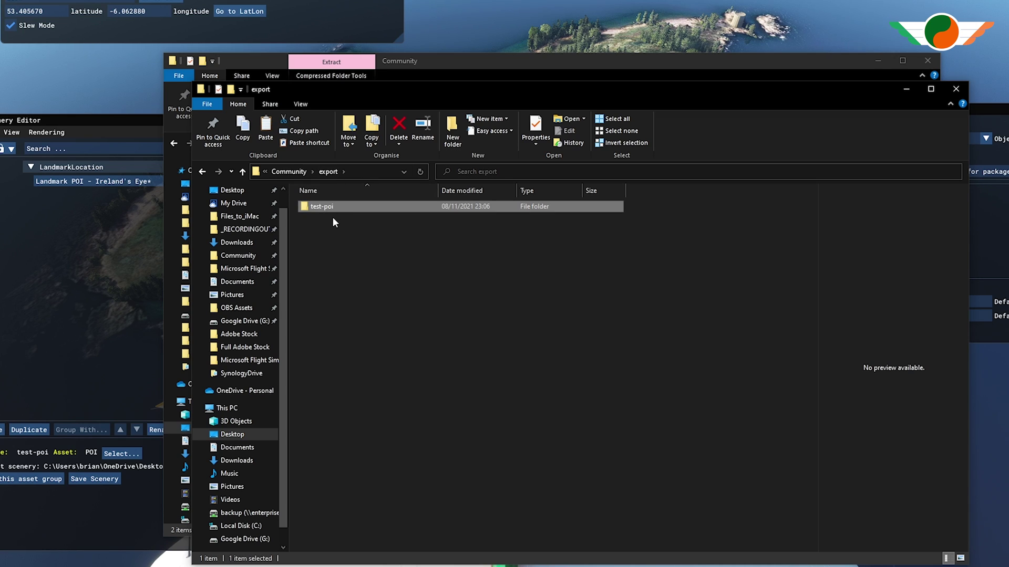
{"action": "right_click", "coordinate": [332, 205]}
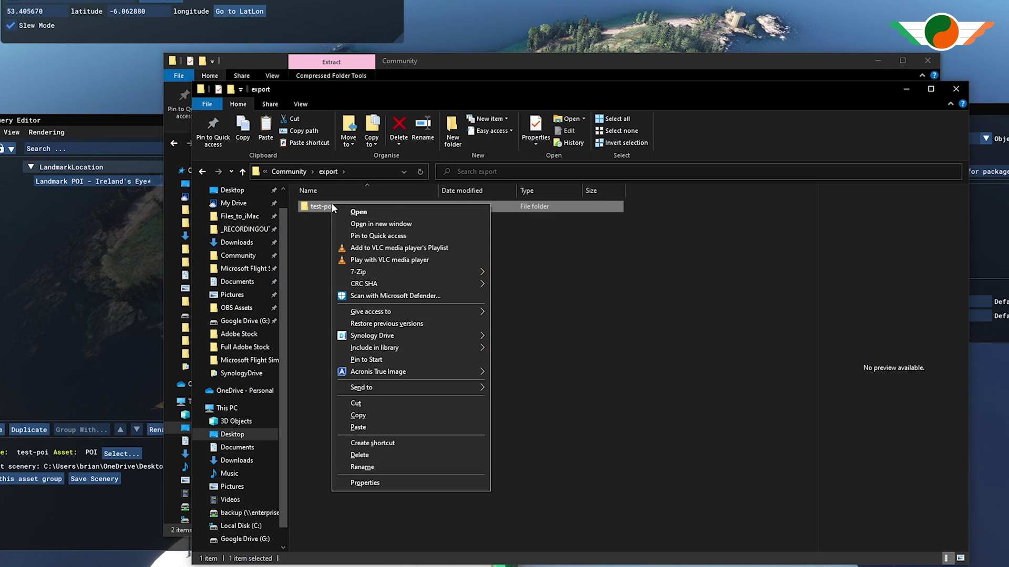
{"action": "left_click", "coordinate": [367, 414]}
{"action": "left_click", "coordinate": [237, 256]}
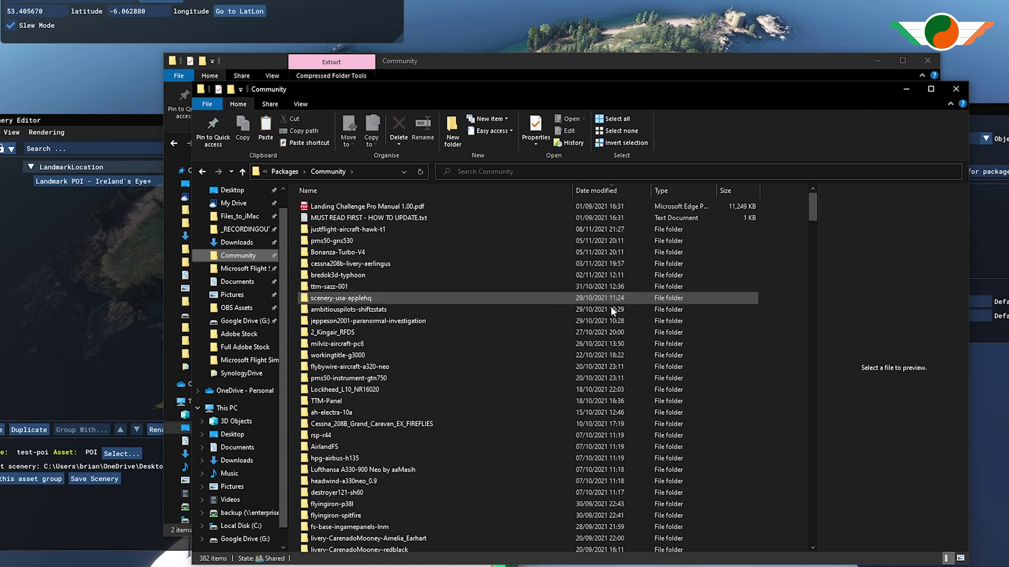
{"action": "right_click", "coordinate": [781, 306]}
{"action": "left_click", "coordinate": [808, 382]}
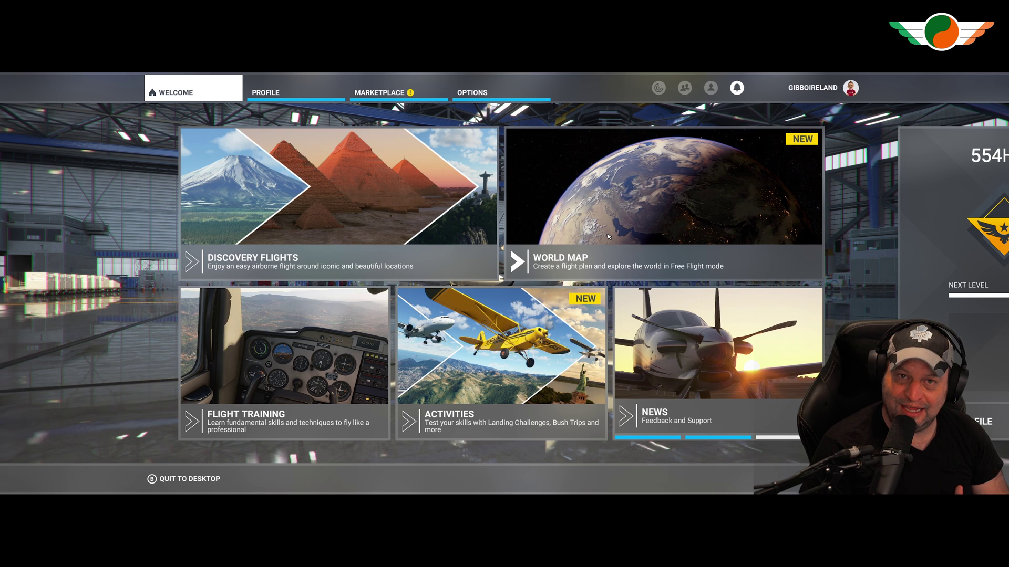
- Open the World Map and set the time of day to 08:54
{"action": "left_click", "coordinate": [605, 219]}
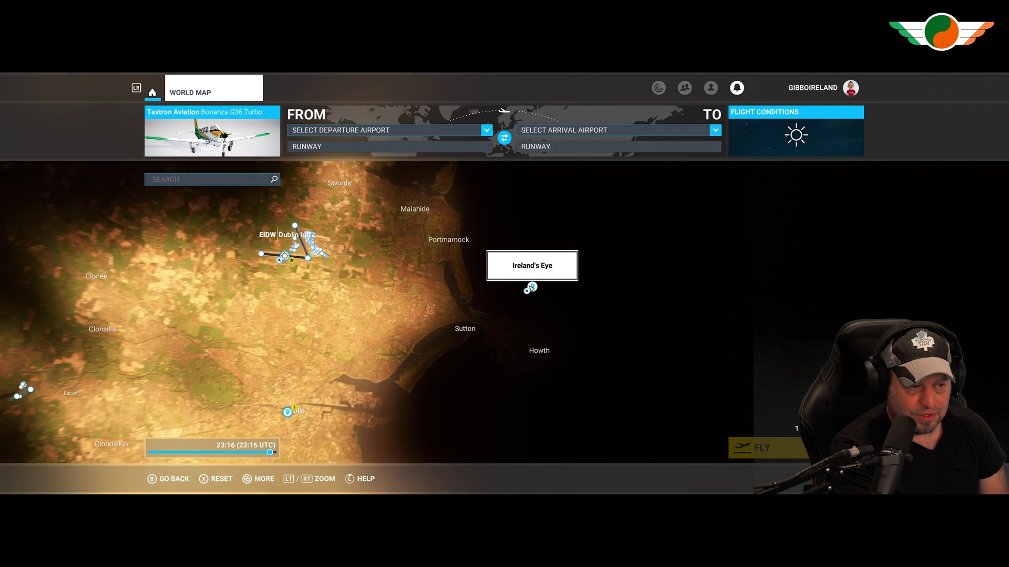
{"action": "scroll", "coordinate": [522, 321], "scroll_direction": "up", "scroll_amount": 3}
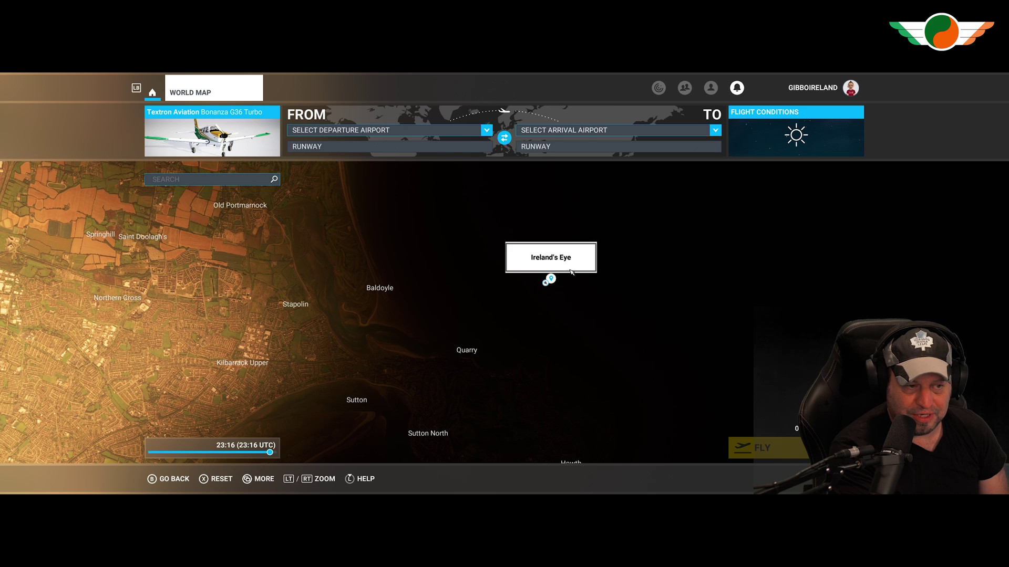
{"action": "left_click", "coordinate": [796, 134]}
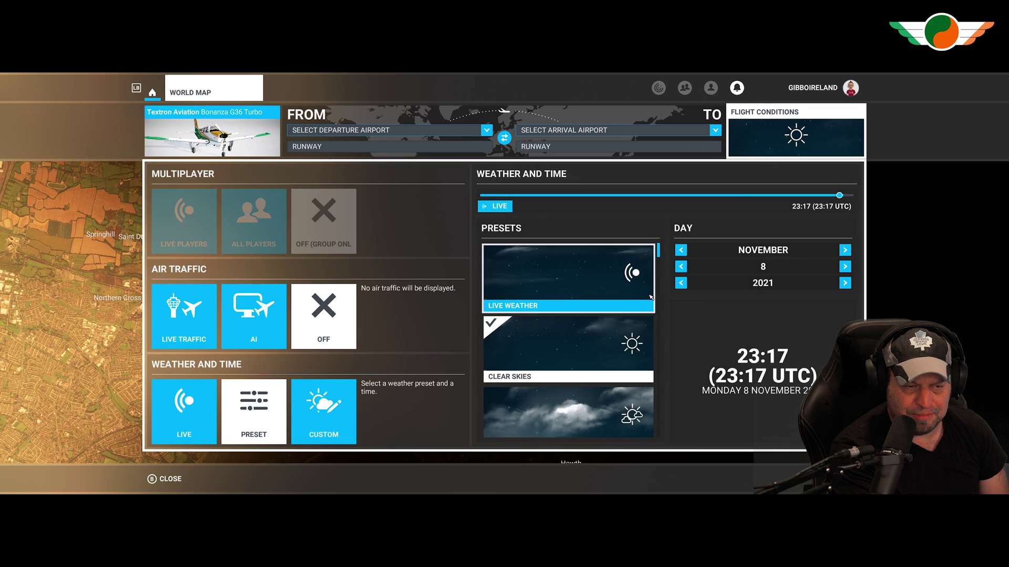
{"action": "left_click", "coordinate": [622, 197]}
{"action": "key", "text": "Escape"}
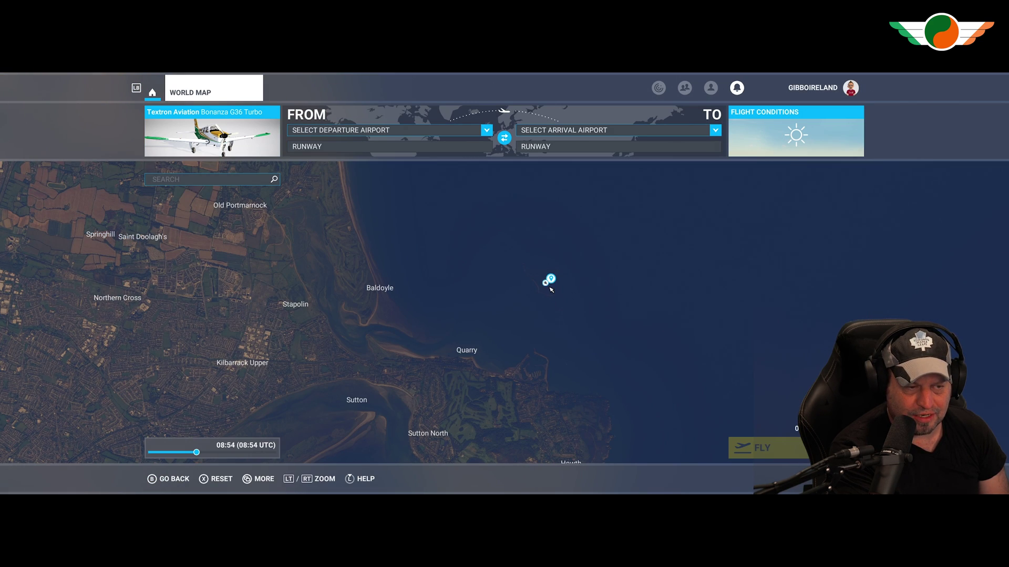
- Search the map for 'ireland' and select the Ireland's Eye point of interest
{"action": "scroll", "coordinate": [551, 289], "scroll_direction": "up", "scroll_amount": 3}
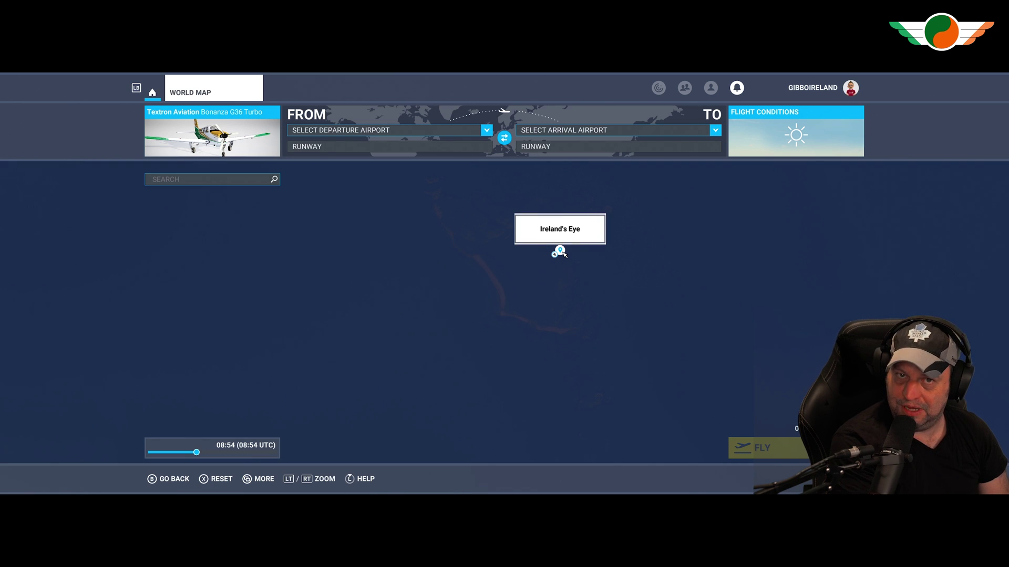
{"action": "scroll", "coordinate": [348, 331], "scroll_direction": "down", "scroll_amount": 3}
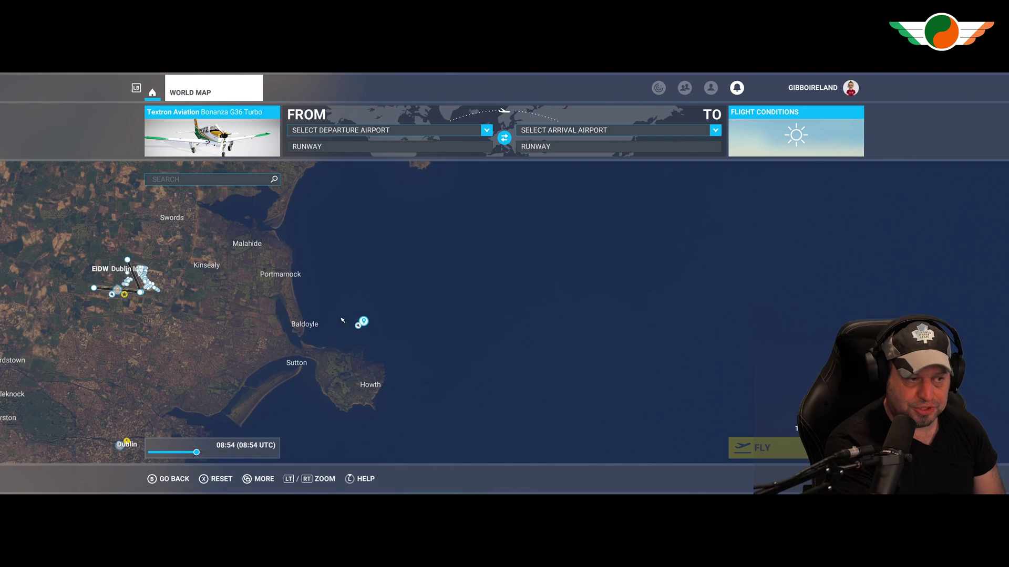
{"action": "left_click", "coordinate": [247, 180]}
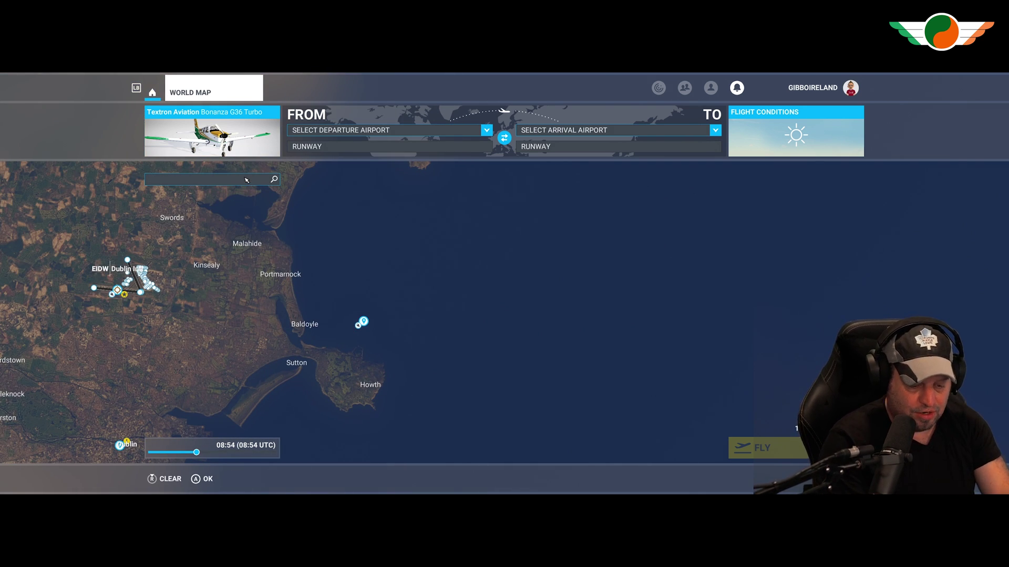
{"action": "type", "text": "ireland's"}
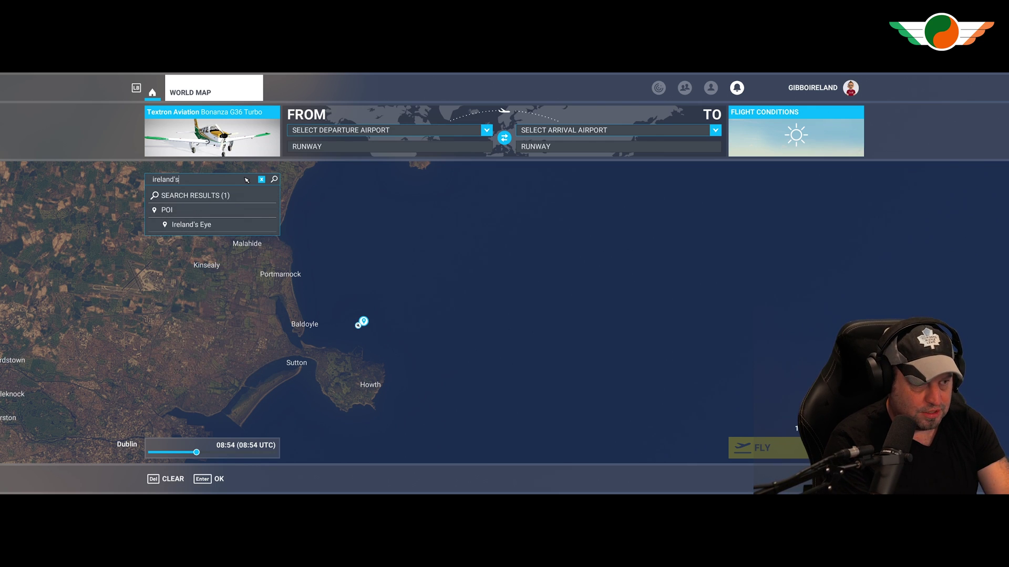
{"action": "left_click", "coordinate": [221, 228]}
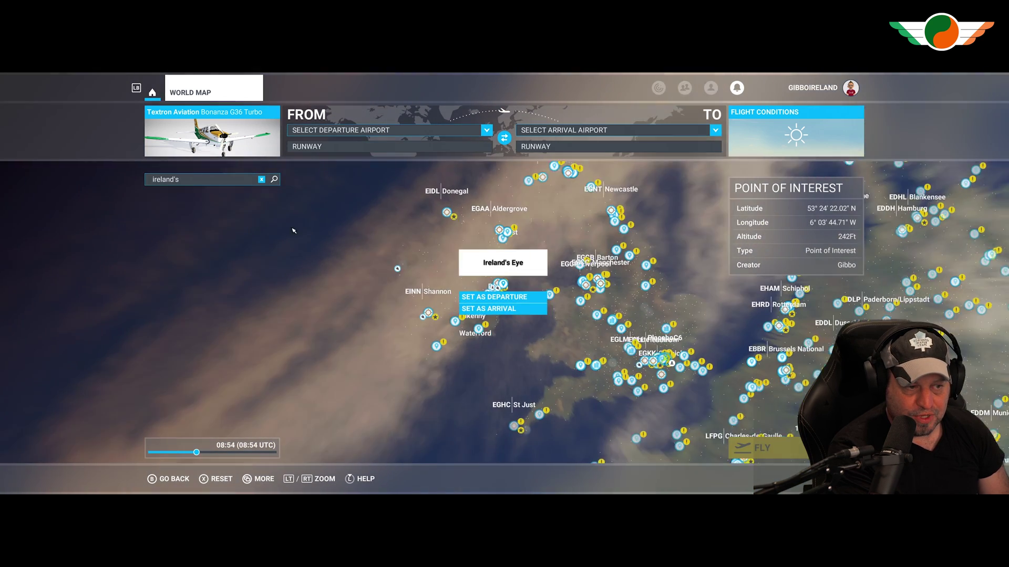